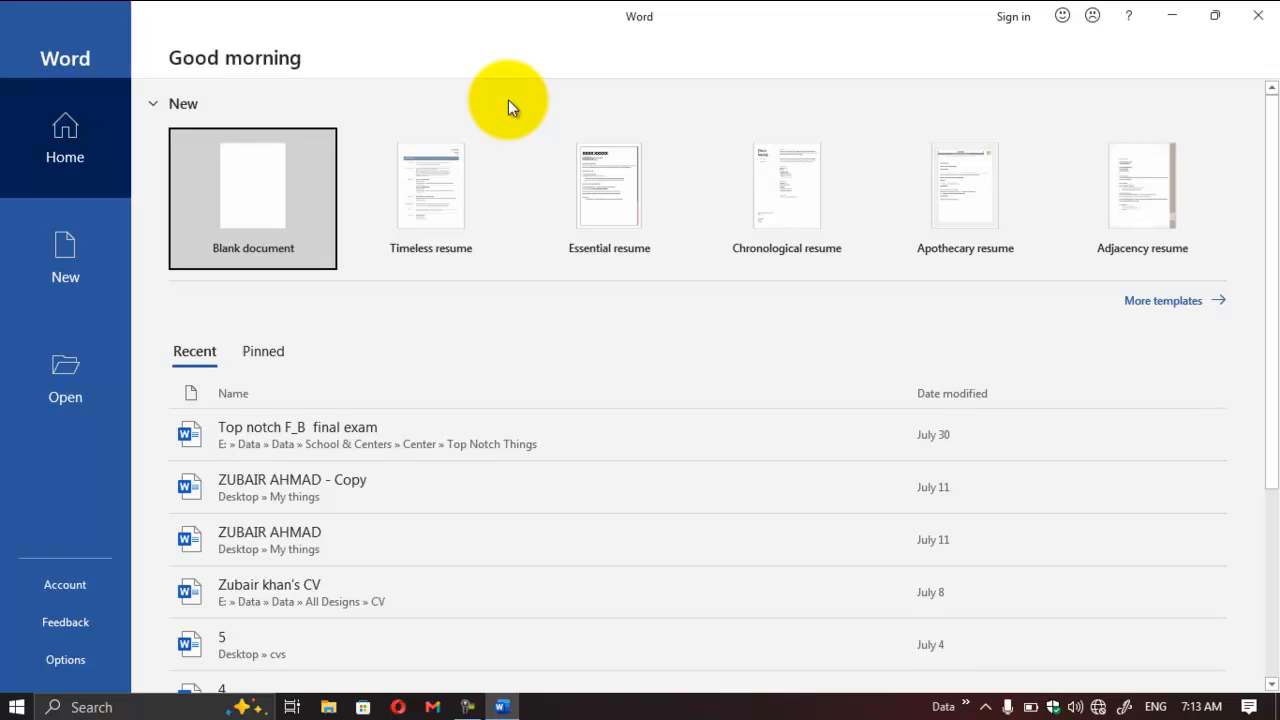
Step: Search Windows for the Word app, expand its available actions, and close the search
left_click(122, 707)
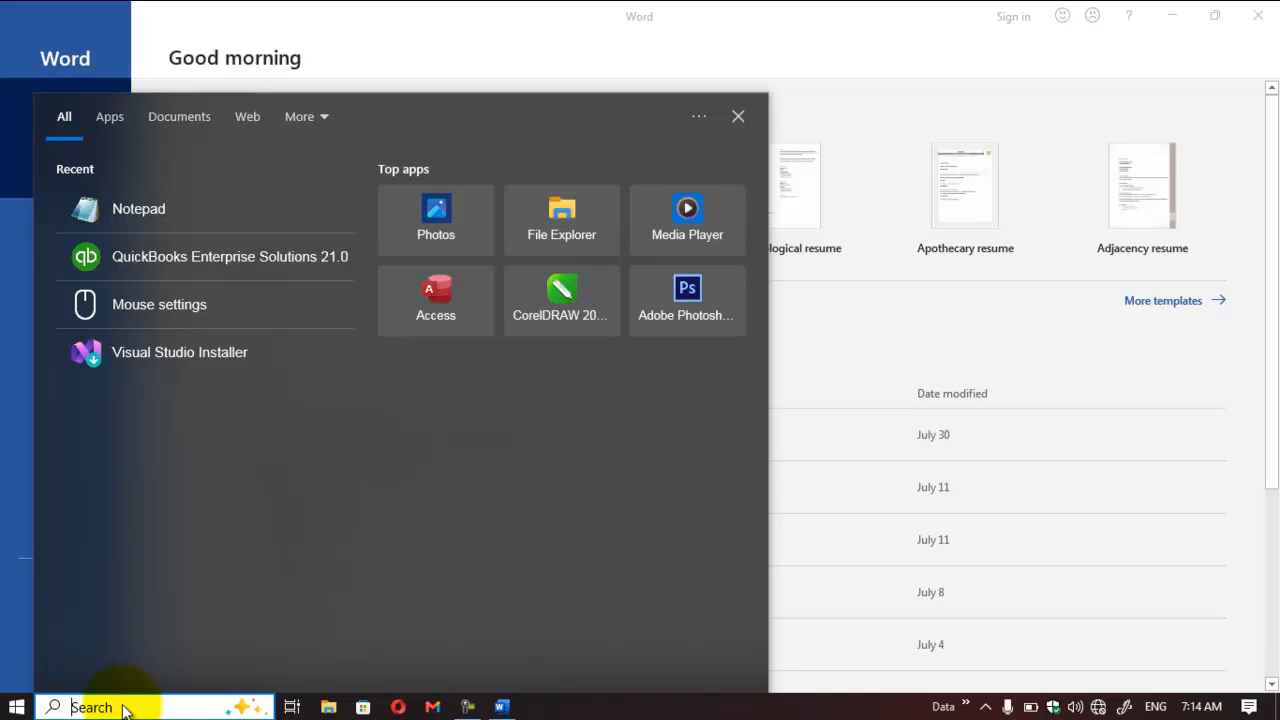
type("word")
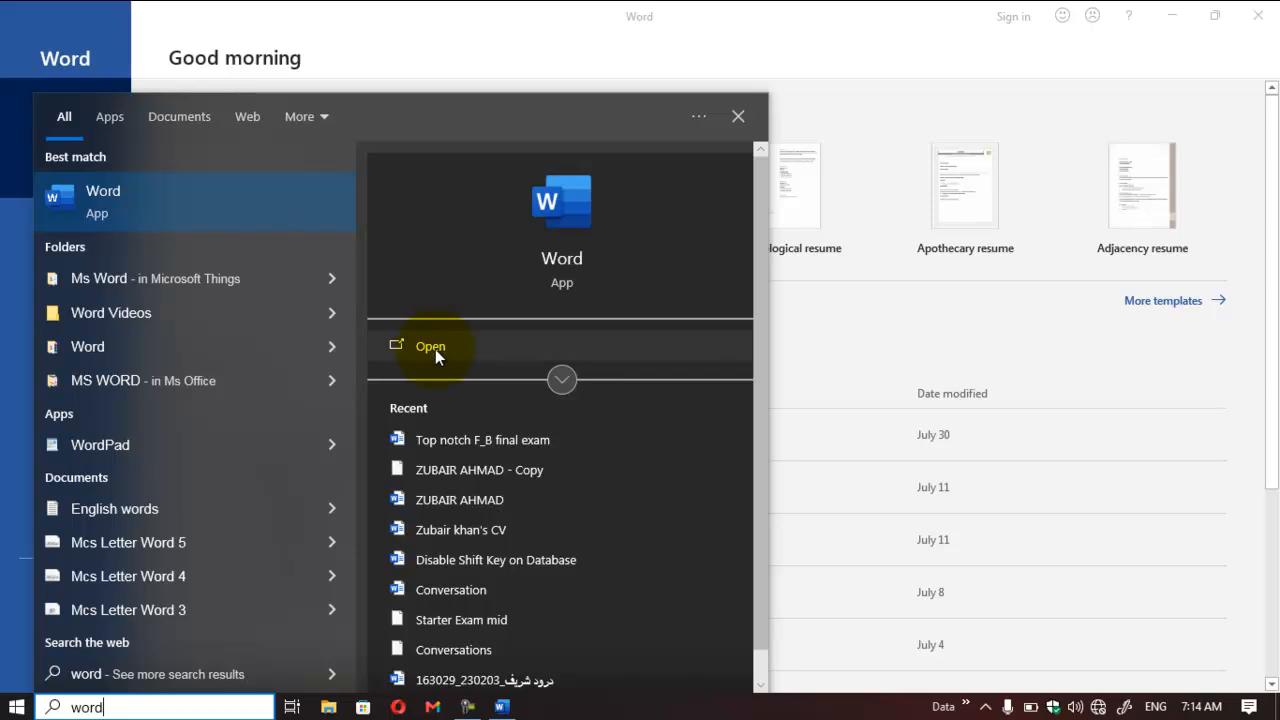
left_click(561, 379)
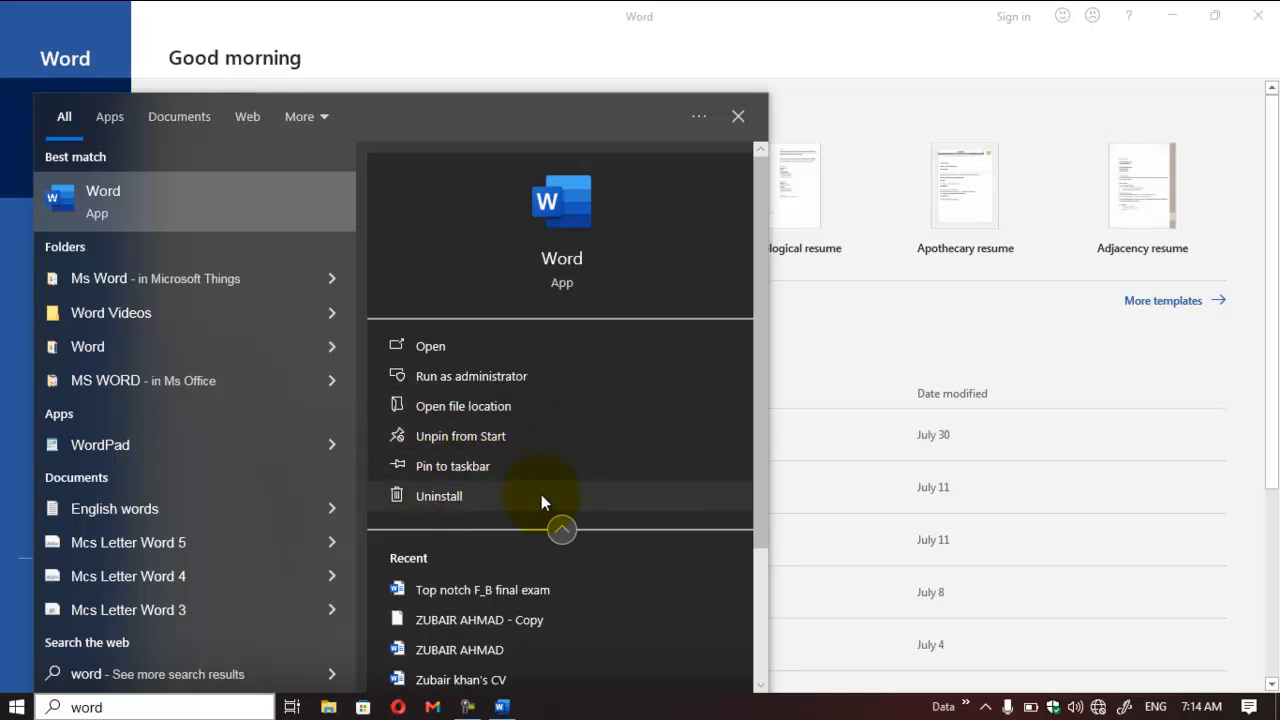
left_click(740, 117)
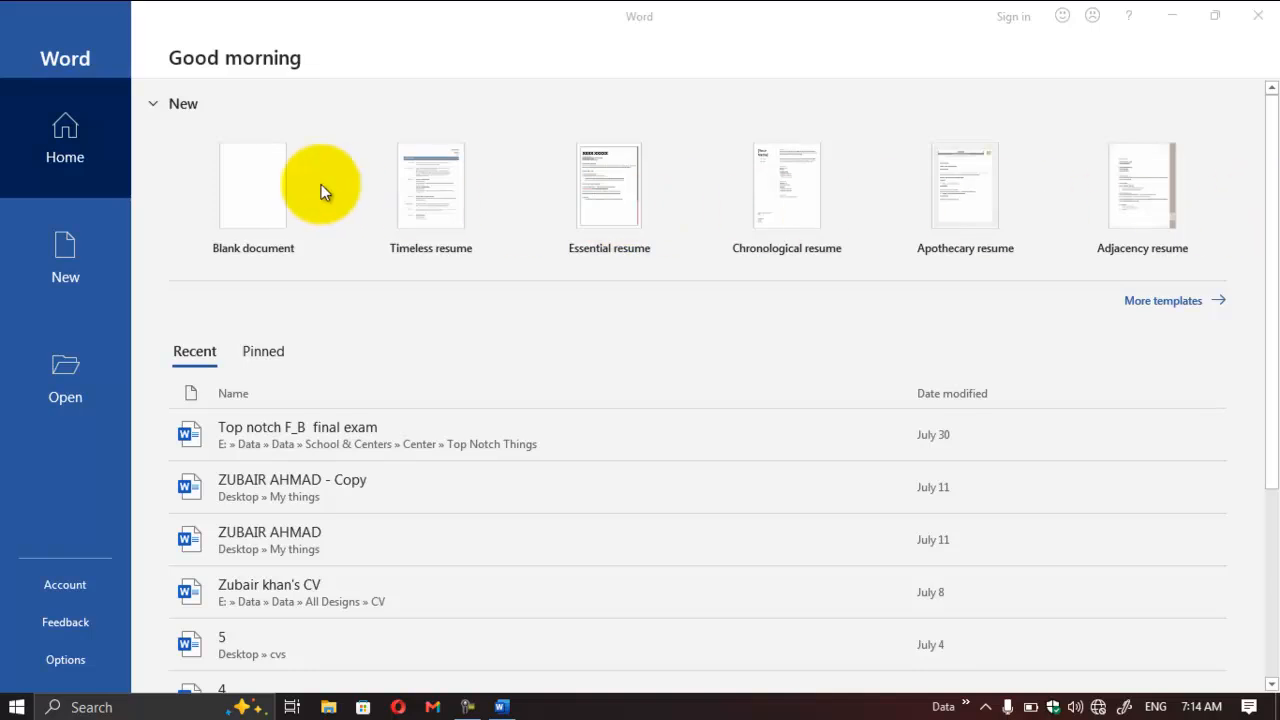
Step: Collapse and re-expand the New section, and look through the full template list before returning to the start page
left_click(155, 105)
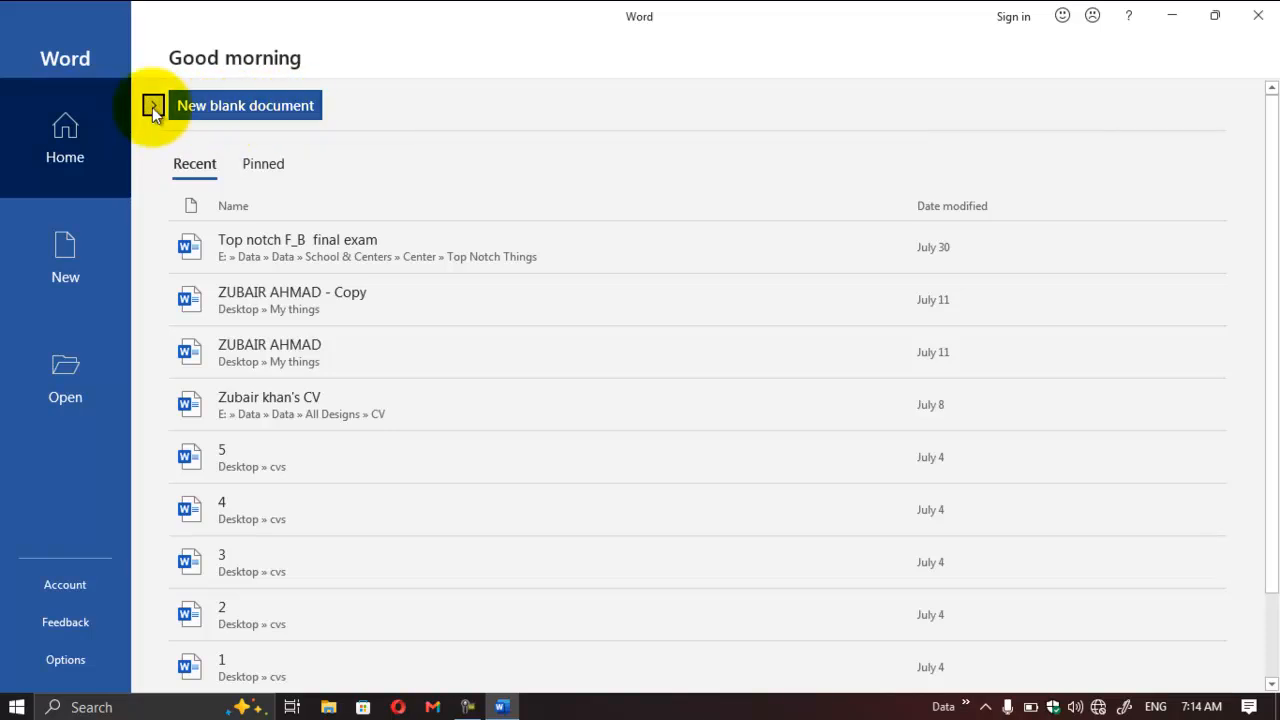
left_click(152, 105)
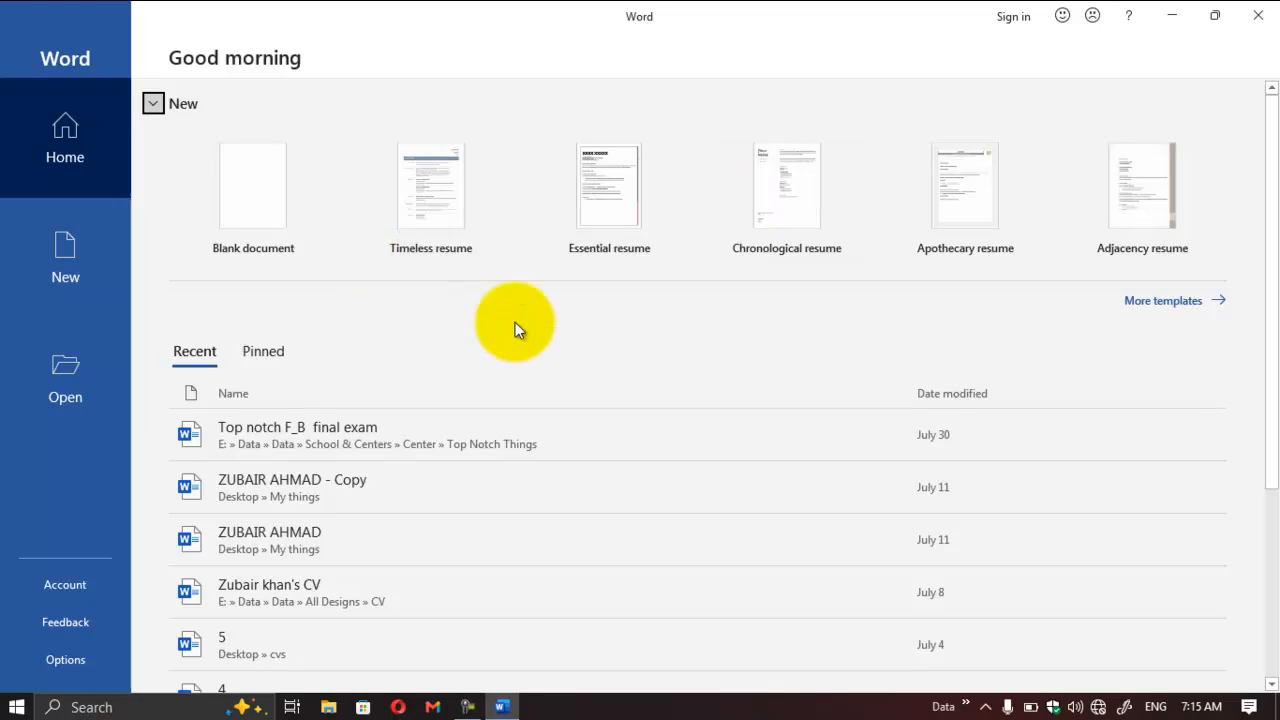
left_click(1174, 301)
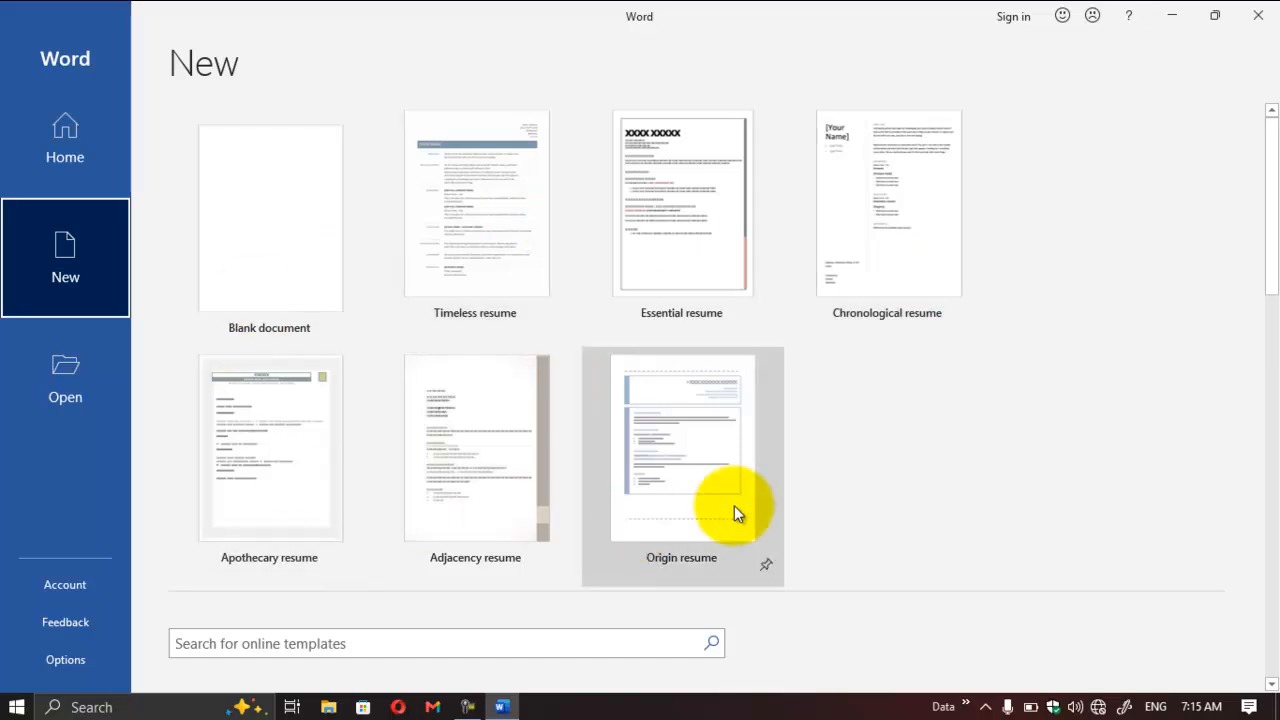
left_click_drag(1260, 229, 1157, 594)
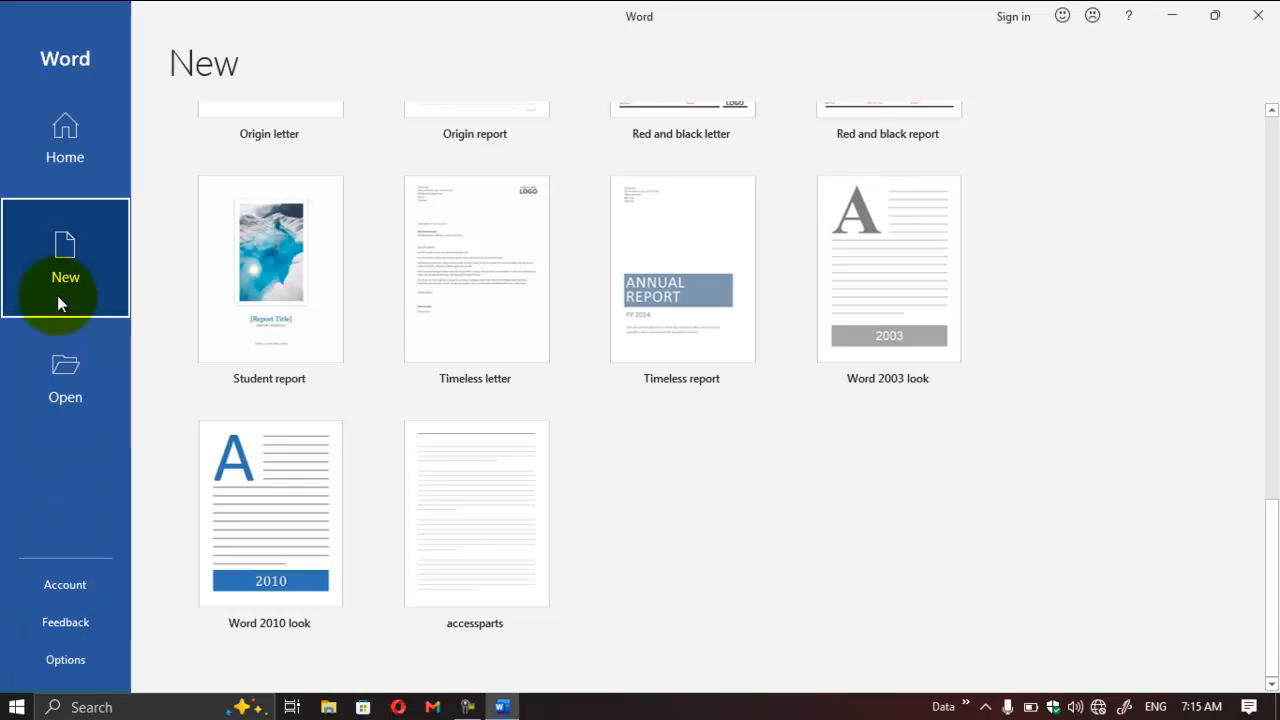
left_click(66, 154)
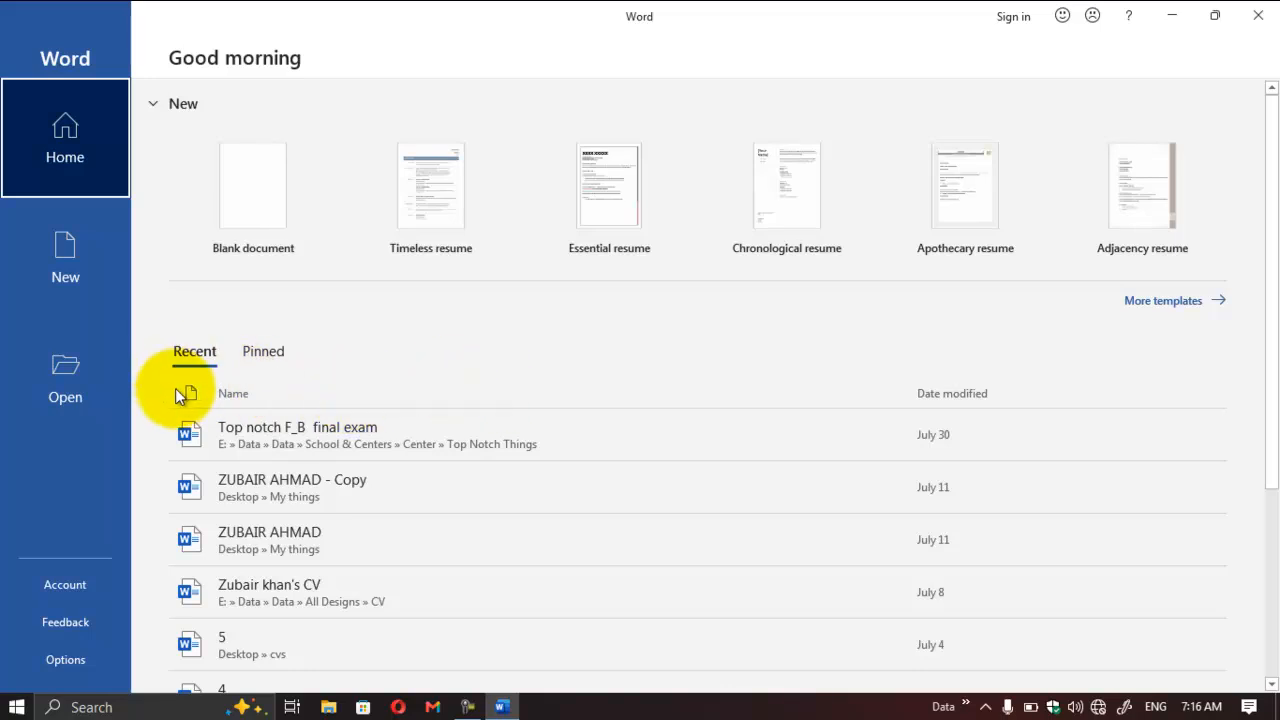
Step: Look through the whole list of recent documents and check the list of pinned documents
scroll(1262, 391, "down", 1)
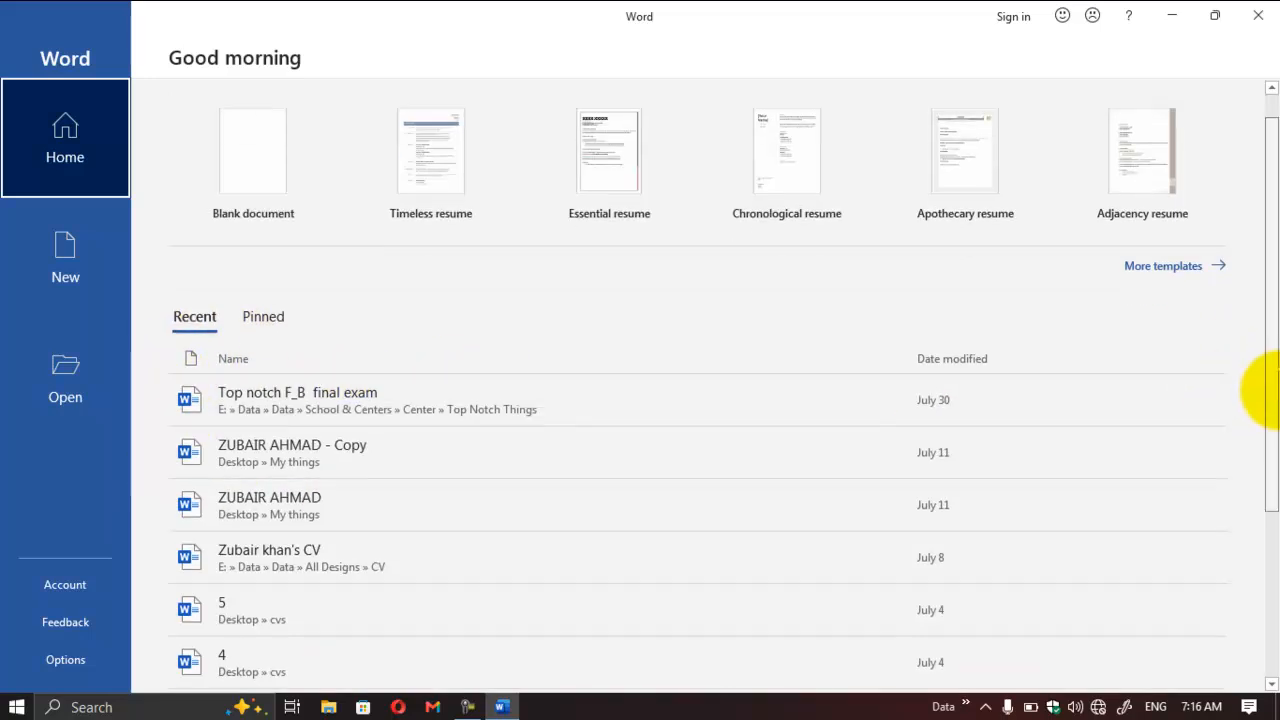
left_click_drag(1262, 391, 1251, 503)
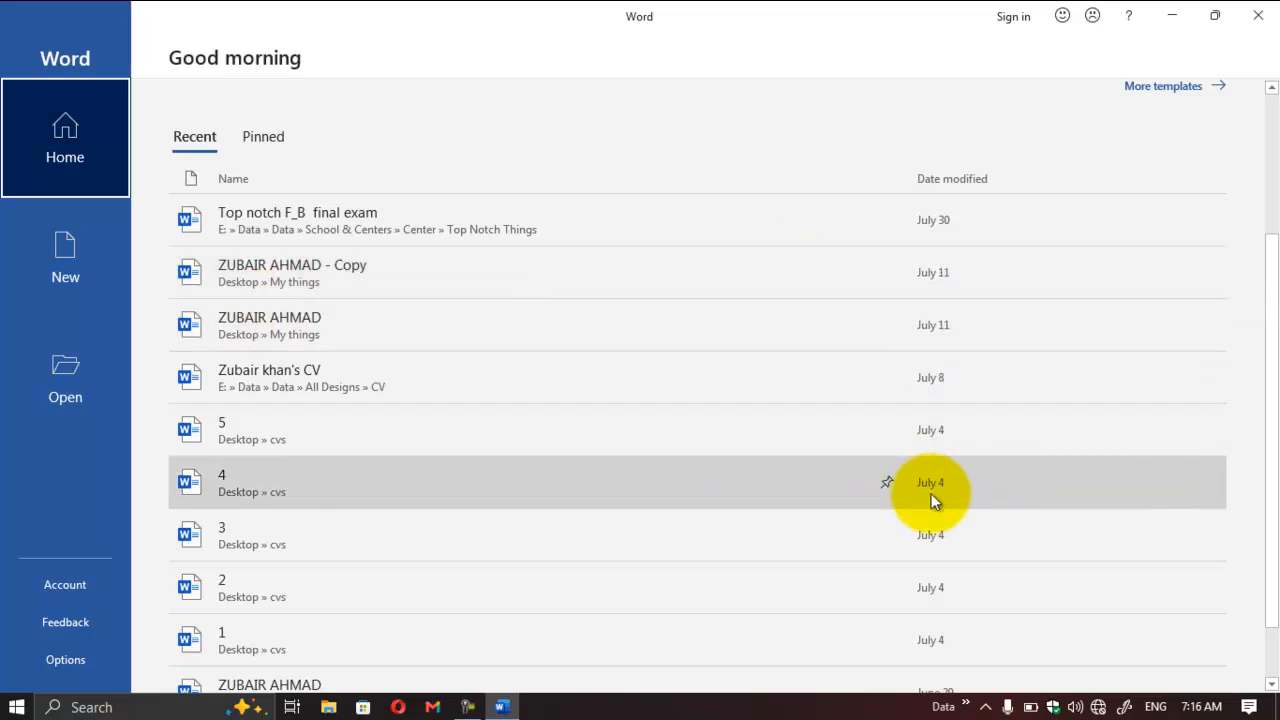
left_click_drag(1275, 335, 1272, 428)
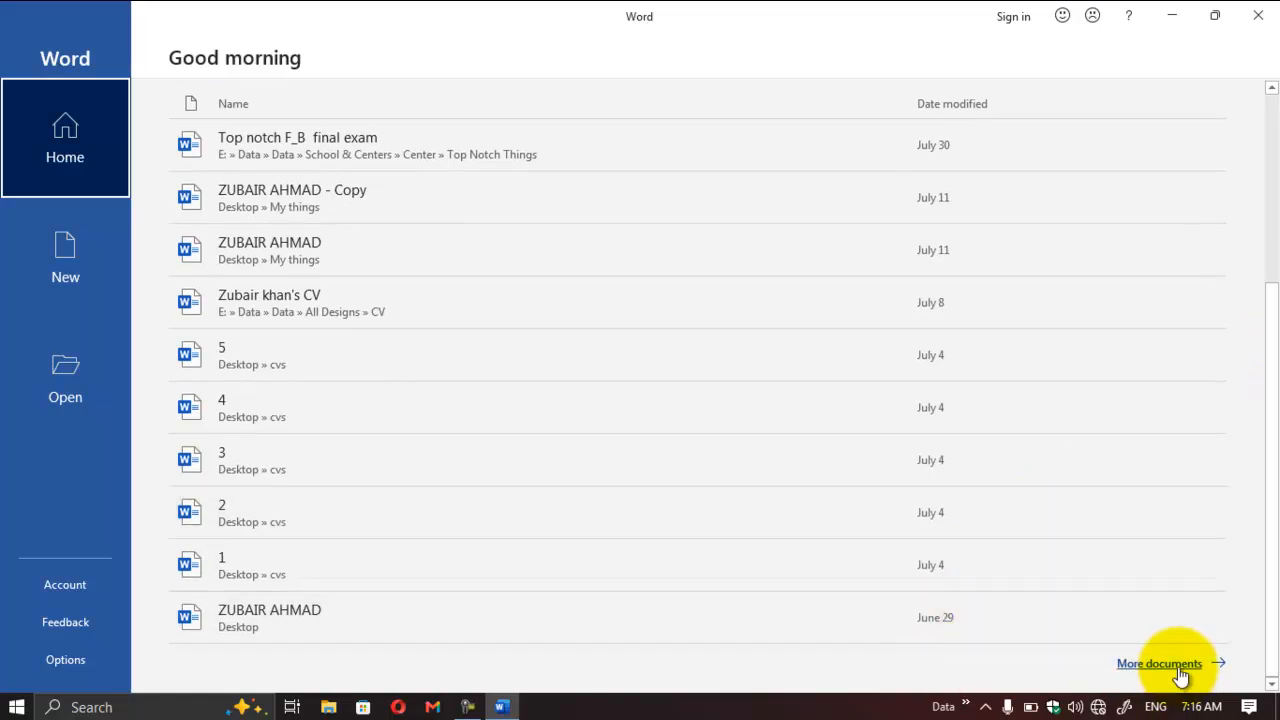
left_click_drag(1272, 600, 1237, 391)
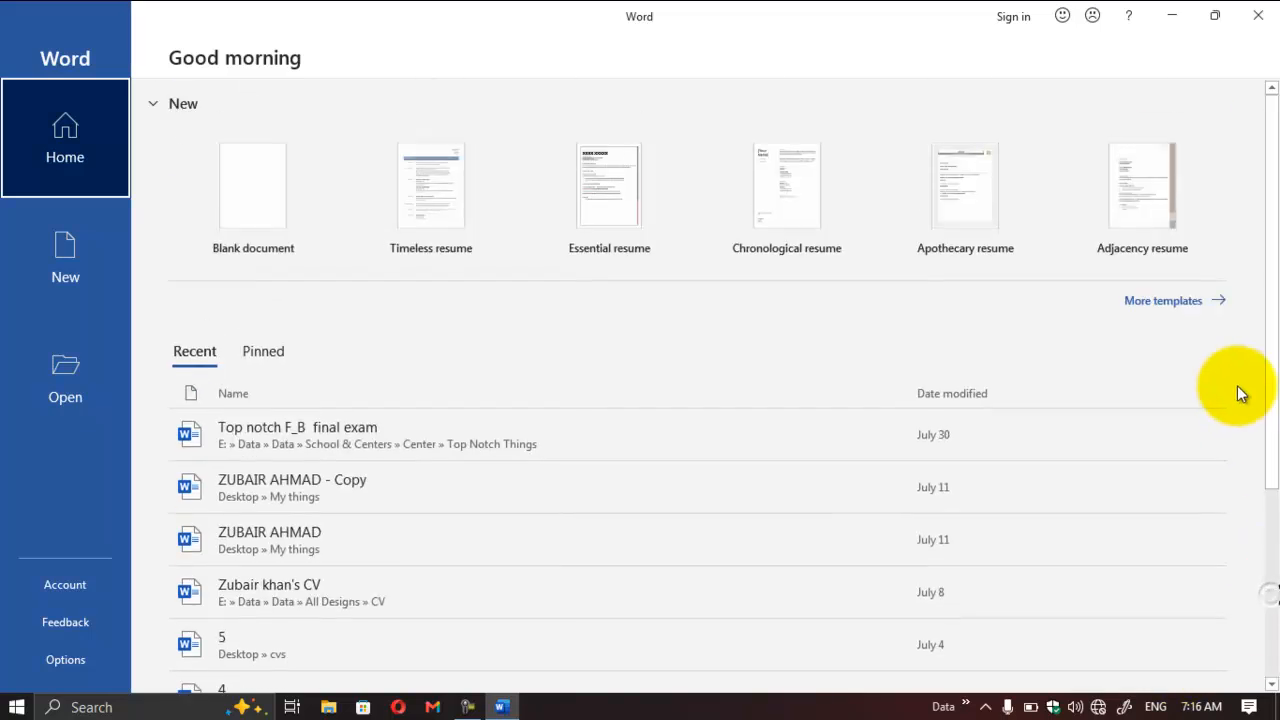
left_click(270, 352)
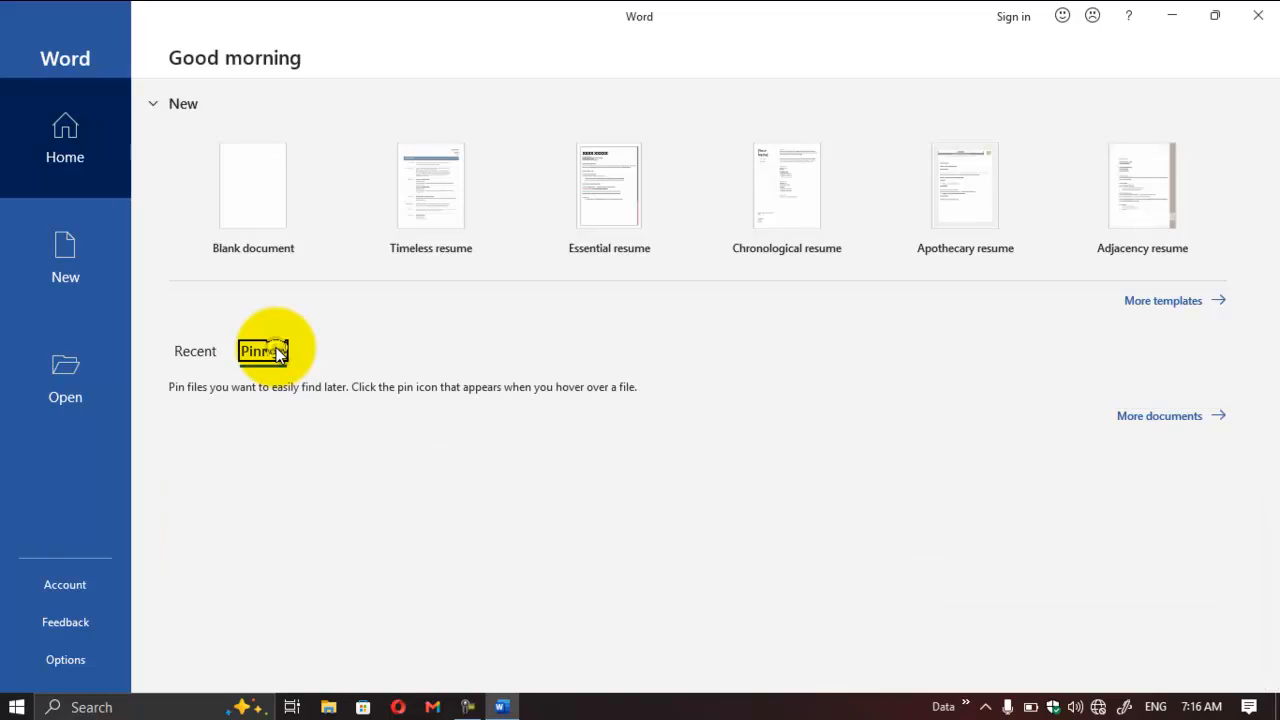
left_click(190, 355)
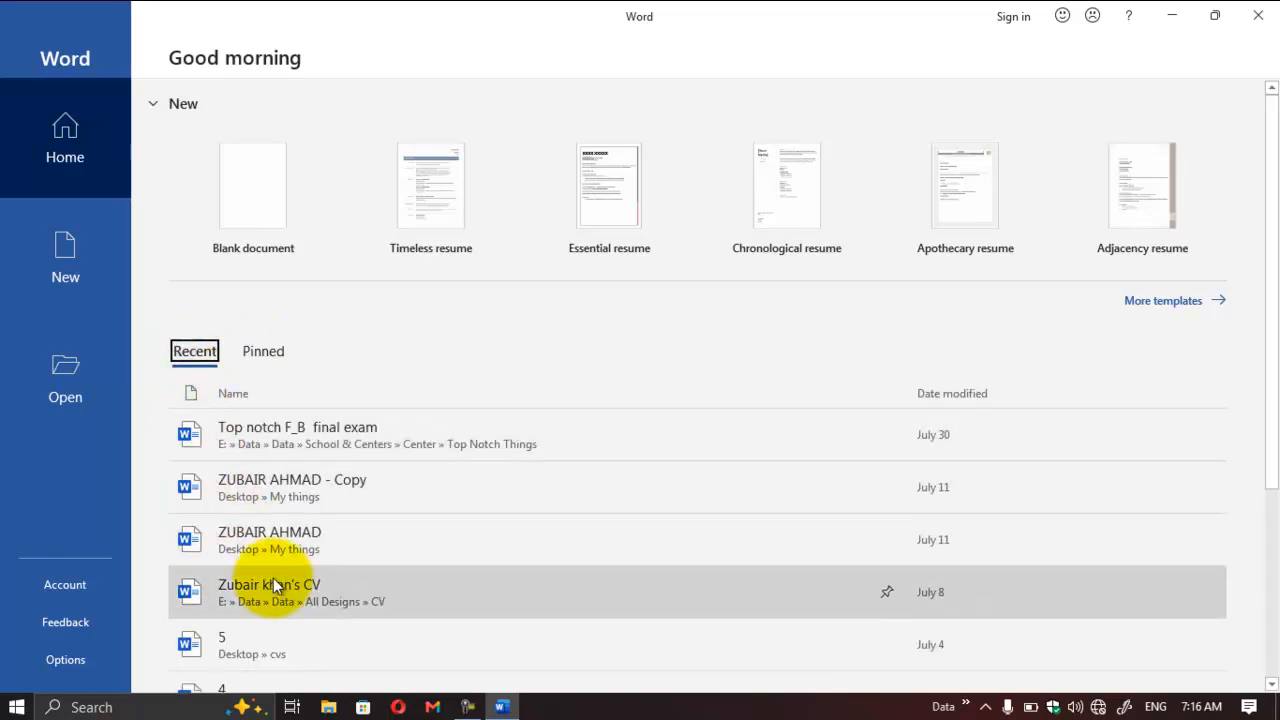
Step: Pin the CV document stored in the All Designs » CV folder and check it in the pinned list
right_click(347, 579)
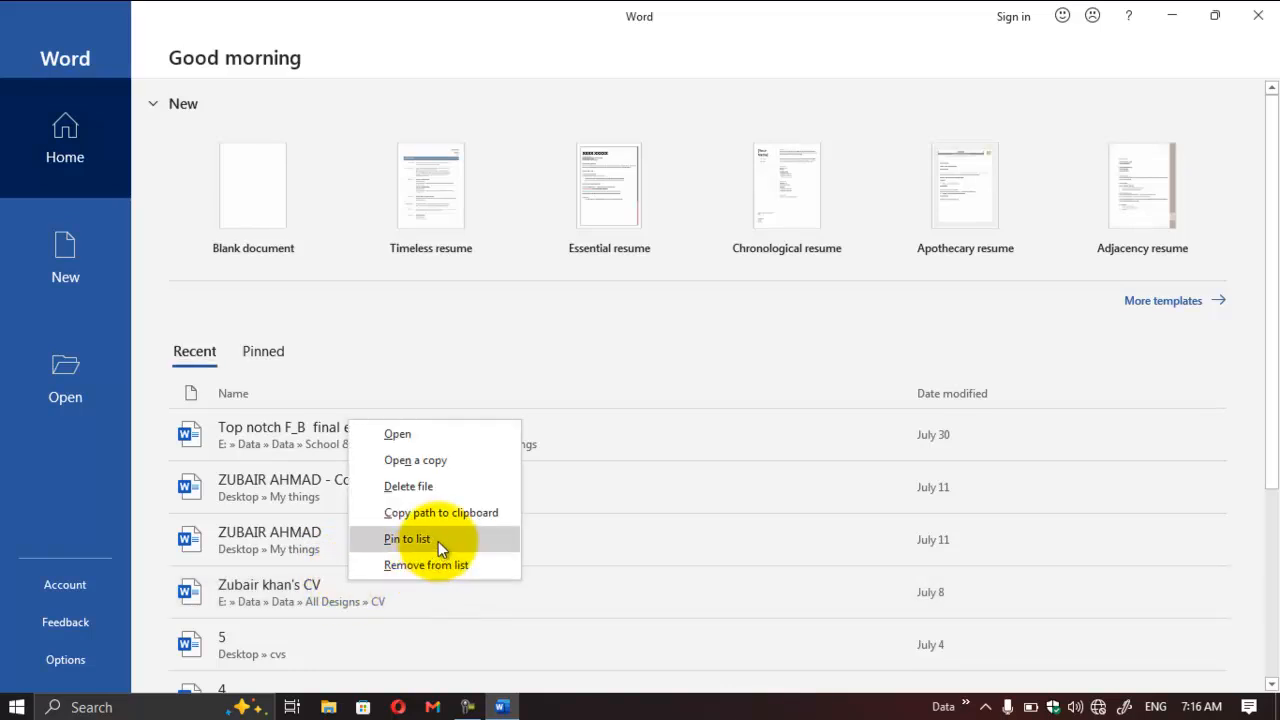
right_click(311, 601)
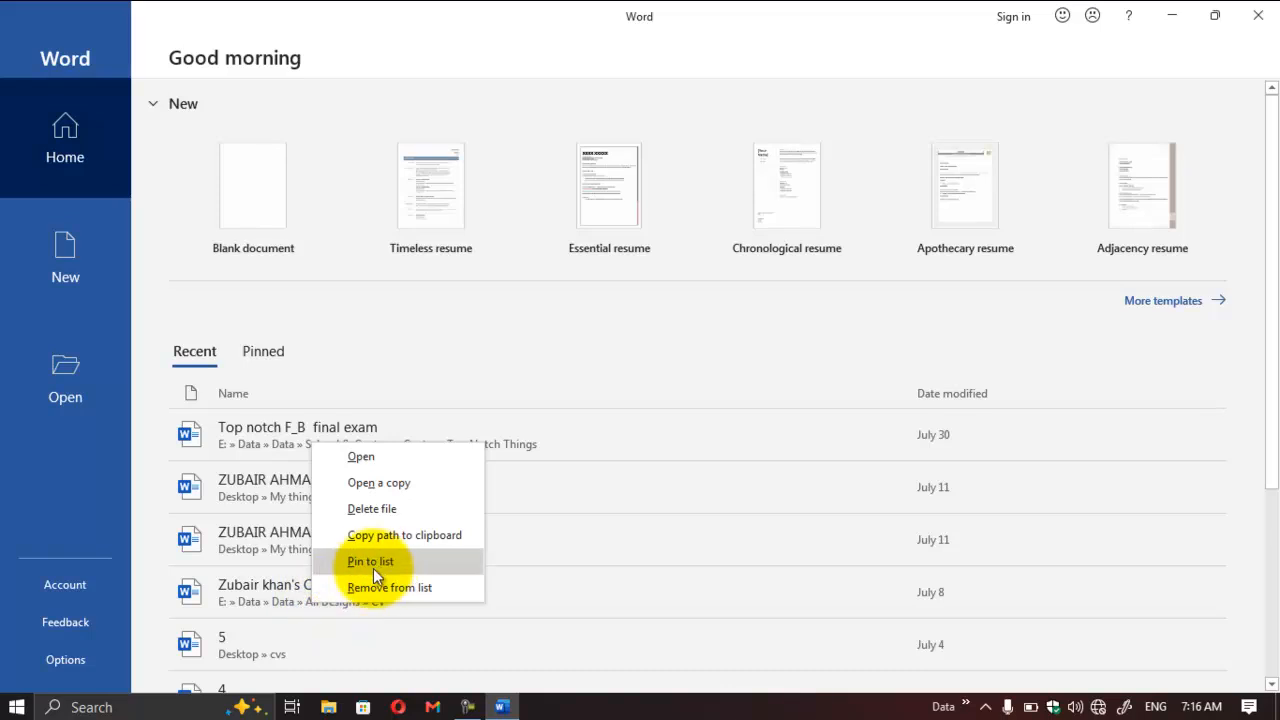
left_click(415, 563)
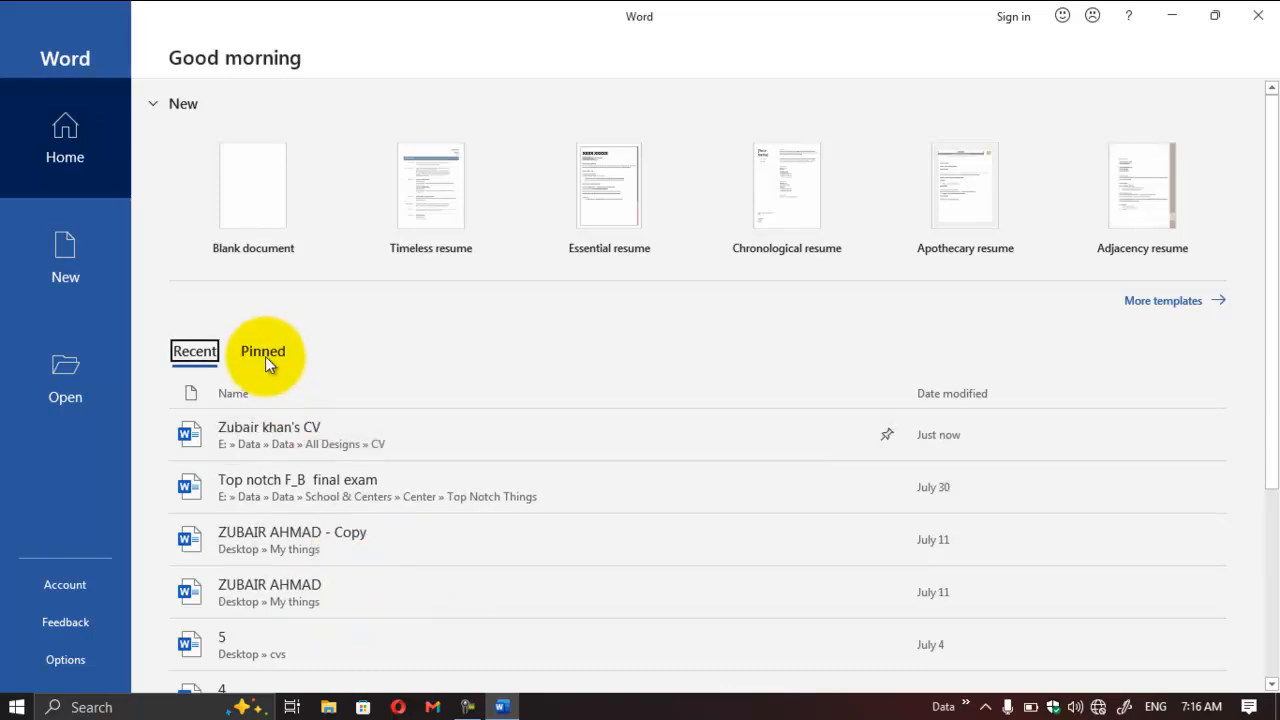
left_click(263, 352)
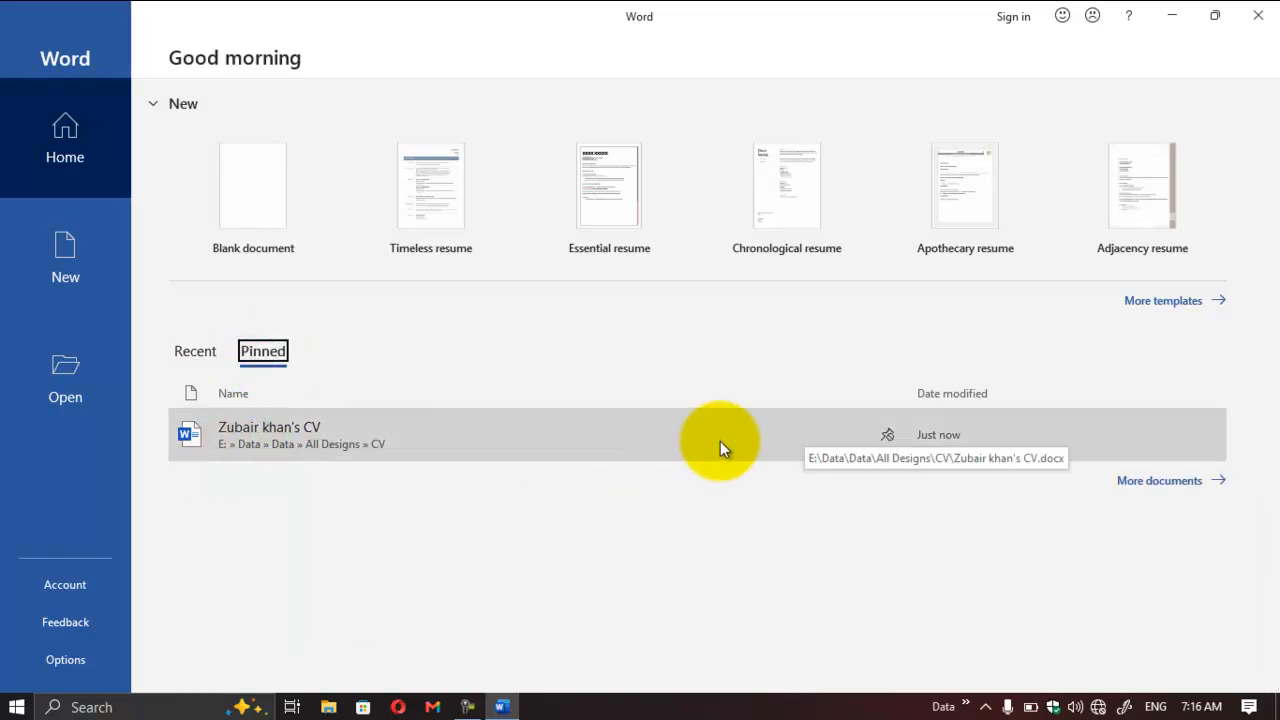
left_click(195, 355)
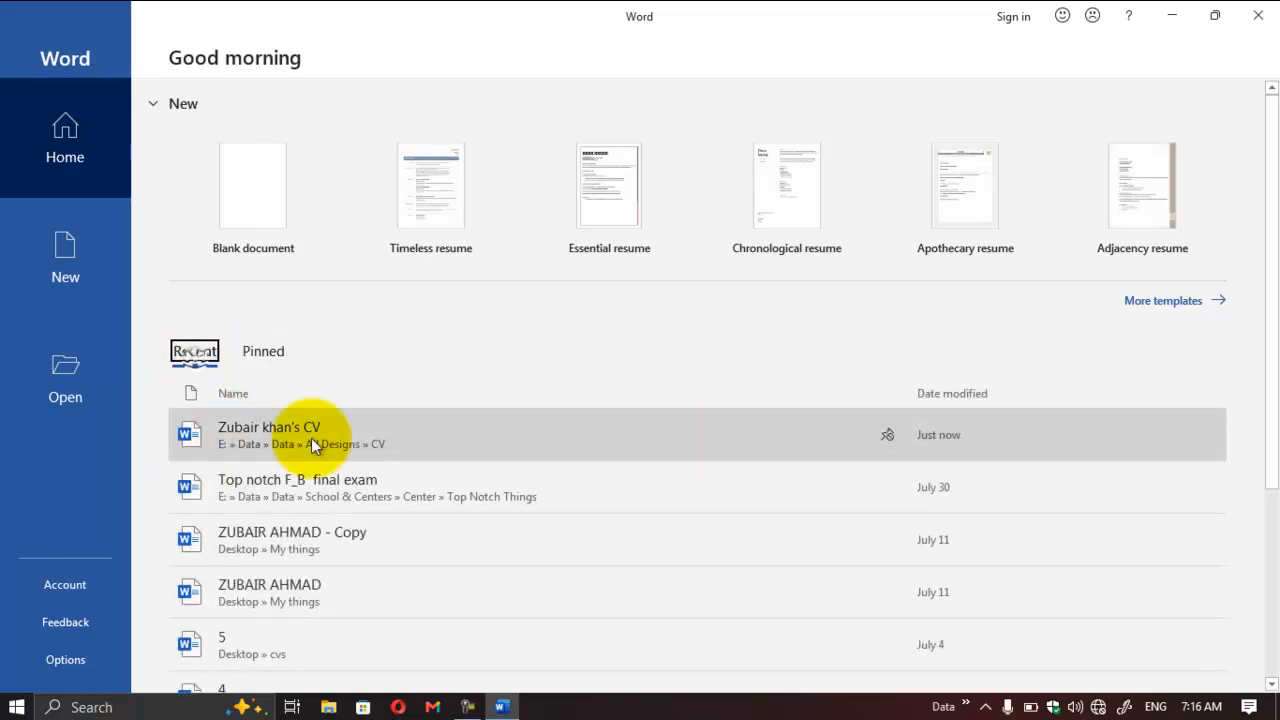
left_click(265, 360)
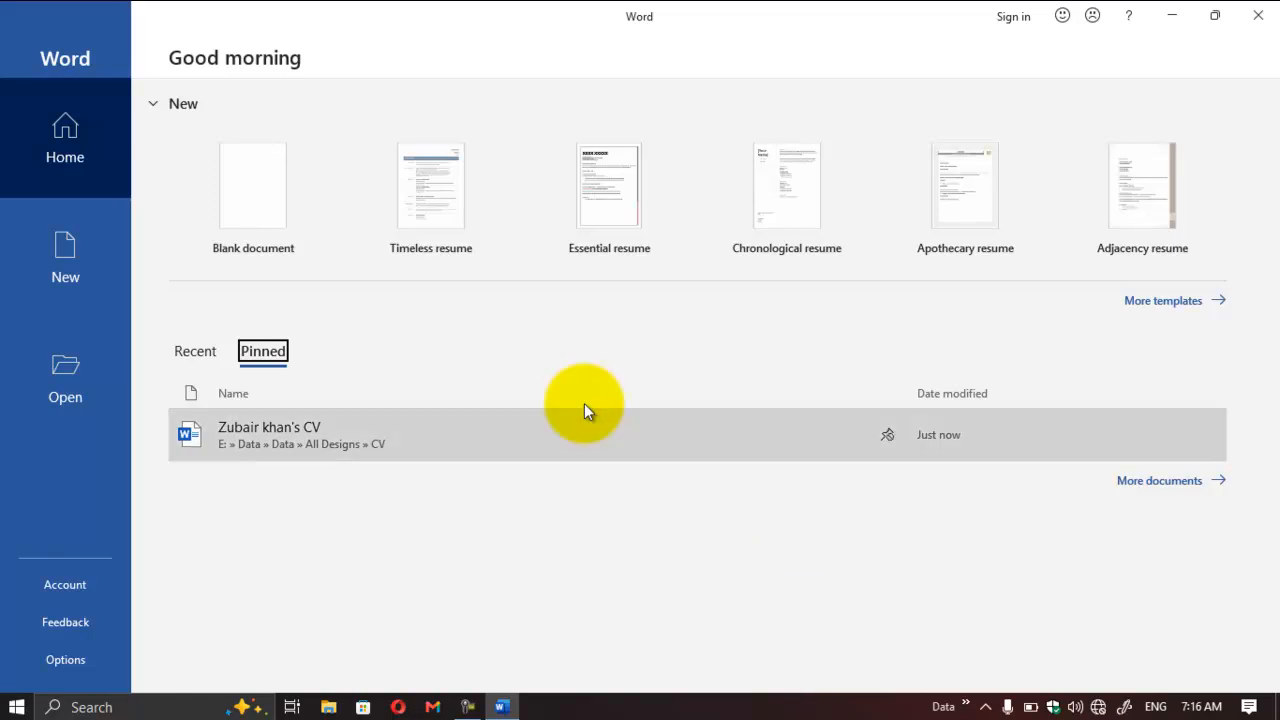
Step: Look through the templates for new documents and examine the This PC and Add a Place locations for opening files
left_click(45, 265)
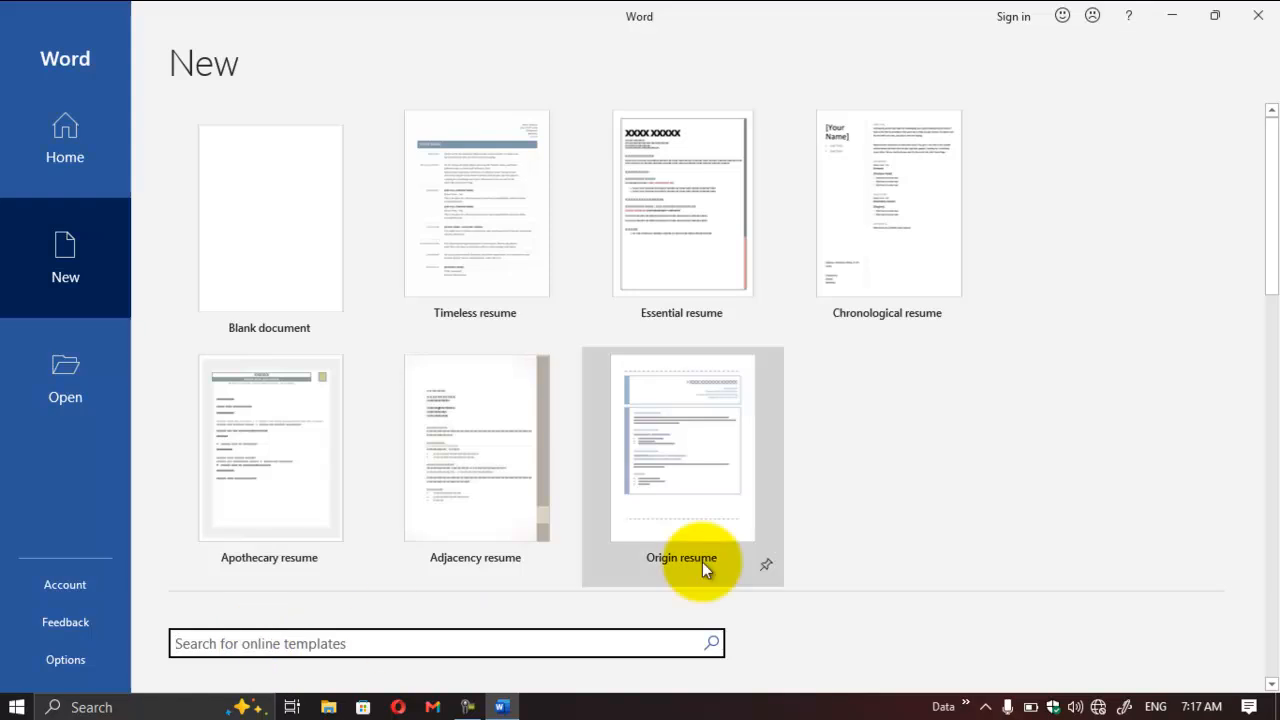
left_click_drag(1272, 250, 1257, 586)
left_click(56, 381)
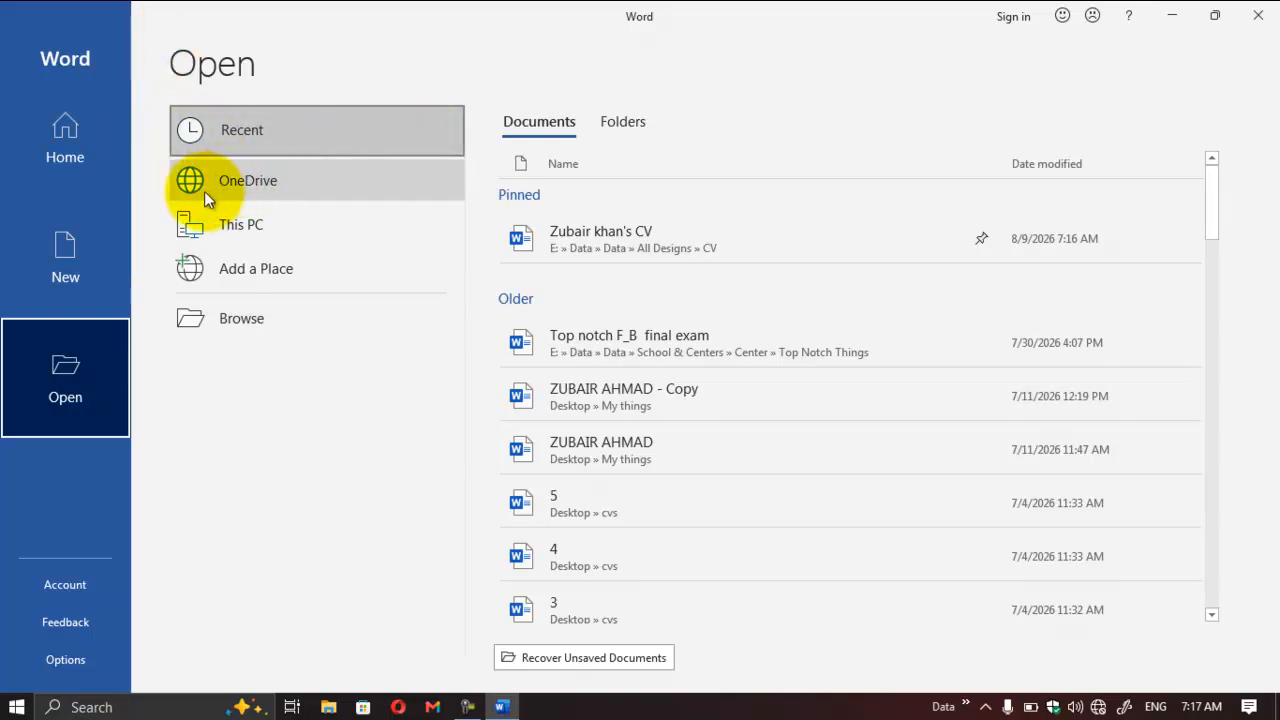
left_click(337, 221)
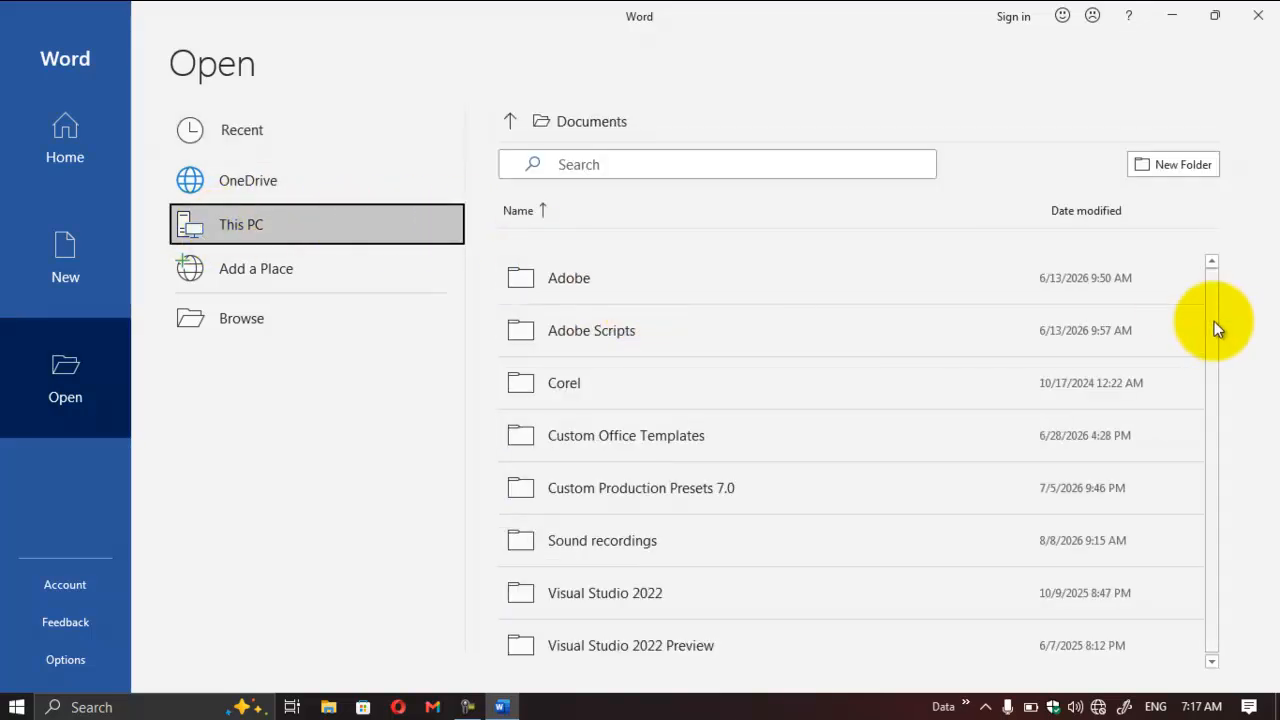
left_click_drag(1215, 328, 1221, 380)
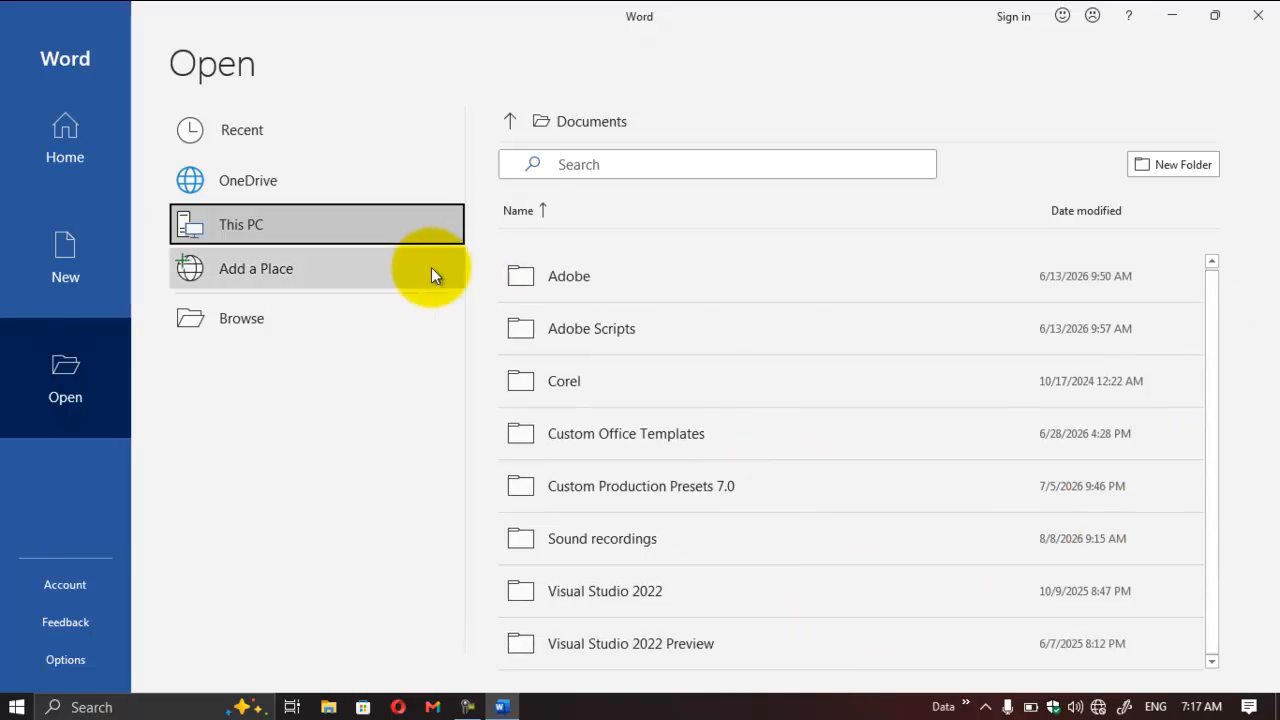
left_click(264, 263)
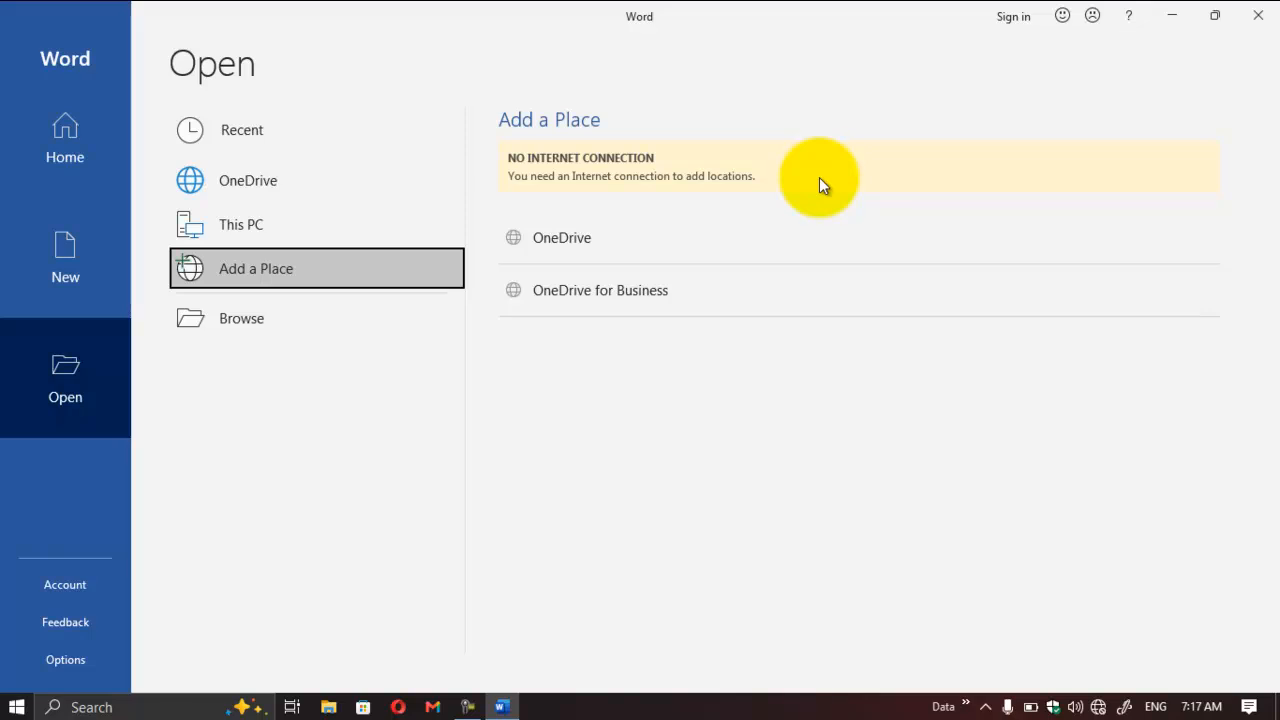
Step: Browse the computer for files to open, look inside the Corel folder in Documents, and close the dialog
left_click(243, 316)
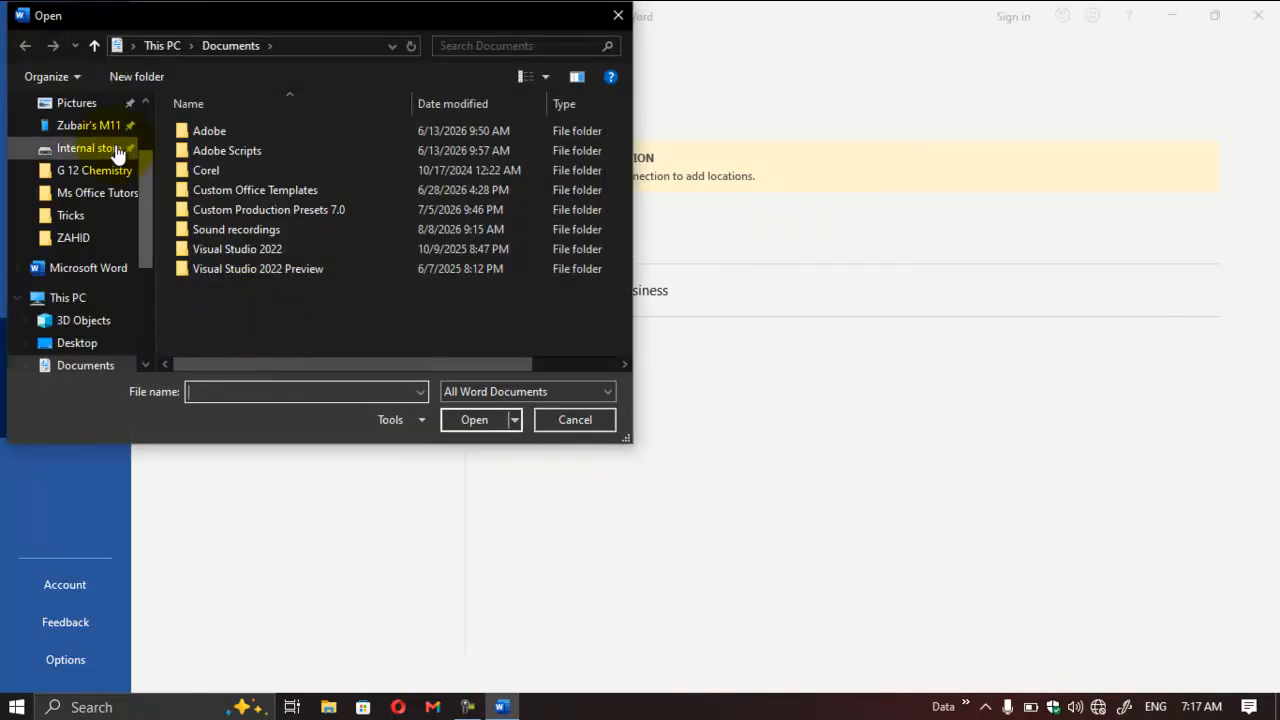
left_click(82, 366)
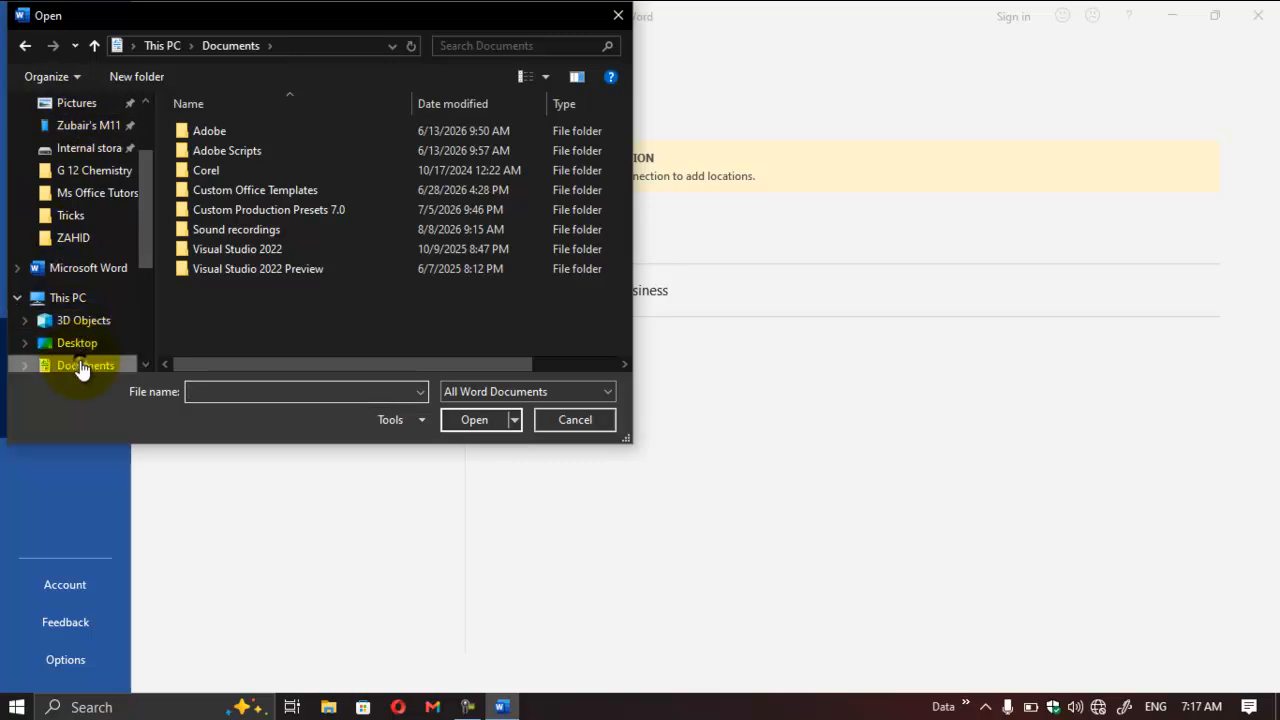
double_click(242, 168)
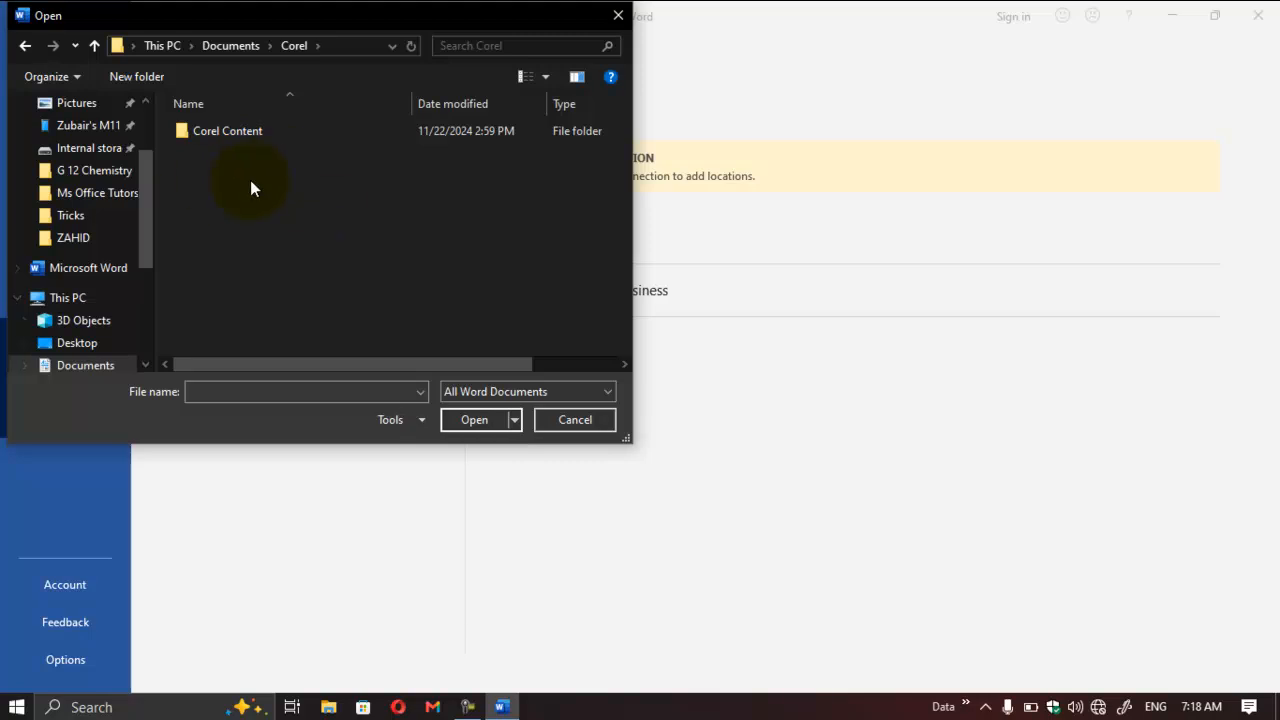
left_click(616, 18)
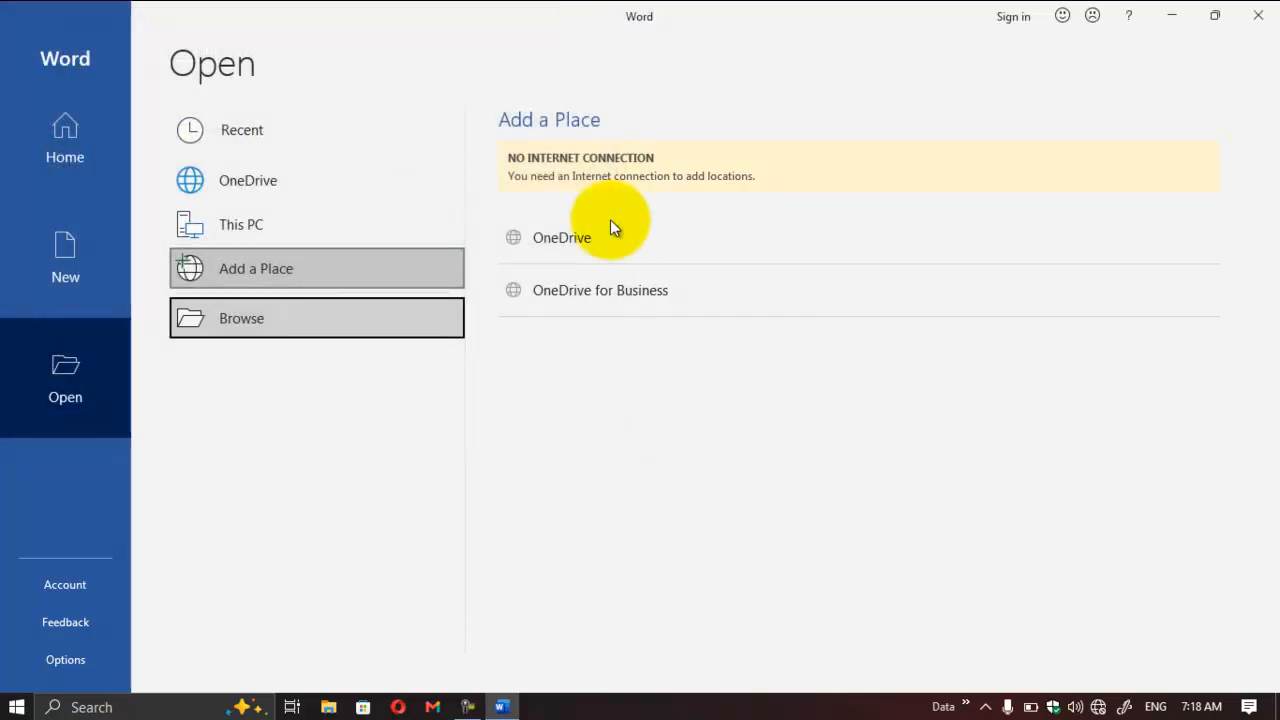
Step: Create a new blank document and try to turn on AutoSave for it
left_click(87, 127)
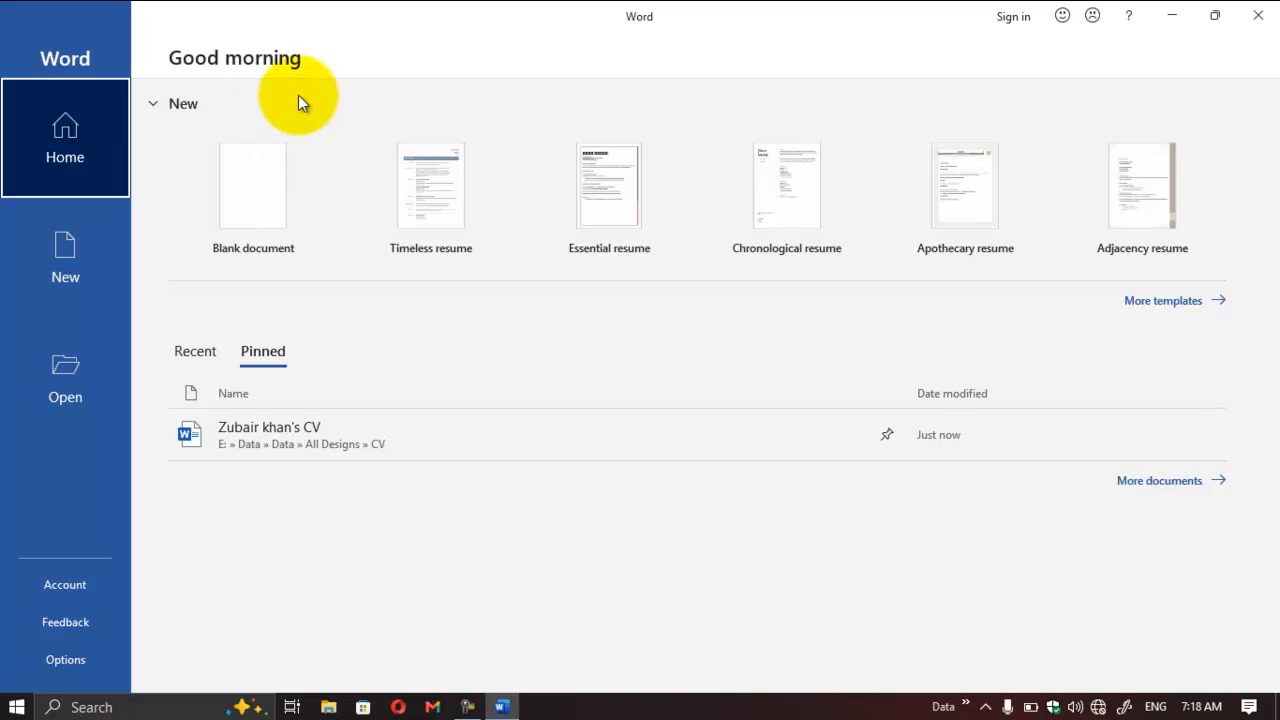
left_click(246, 196)
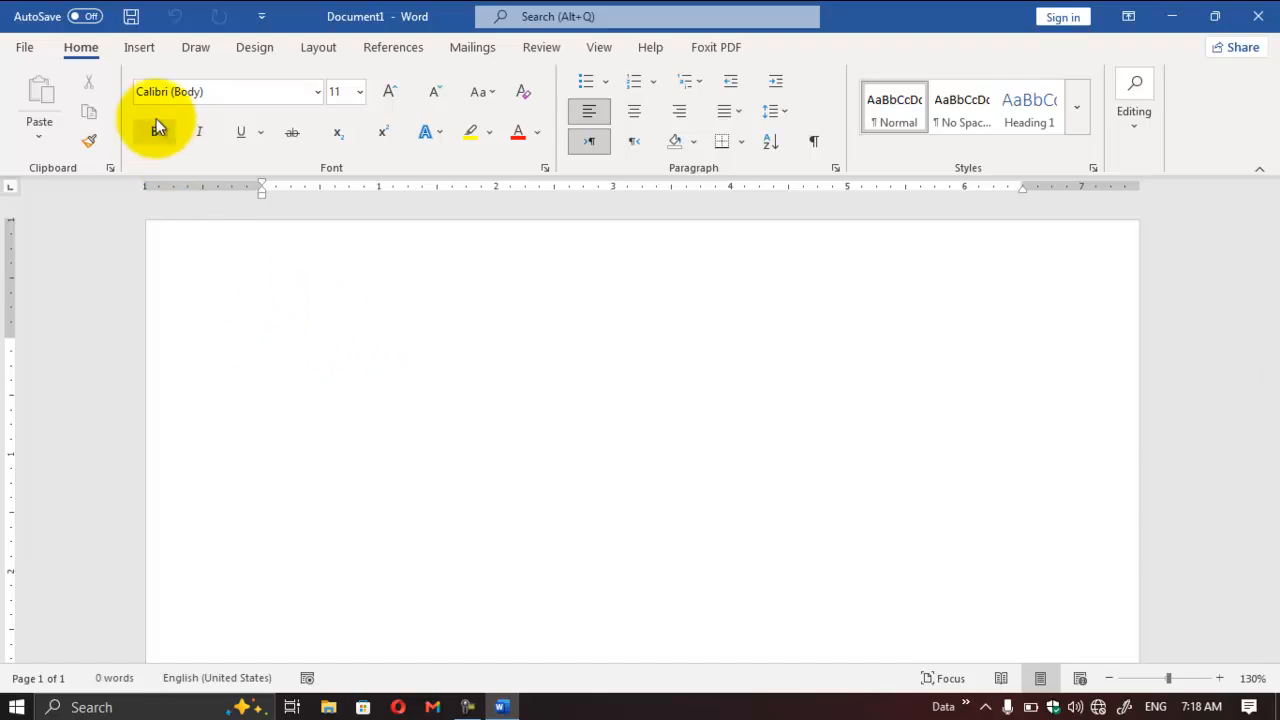
left_click(76, 17)
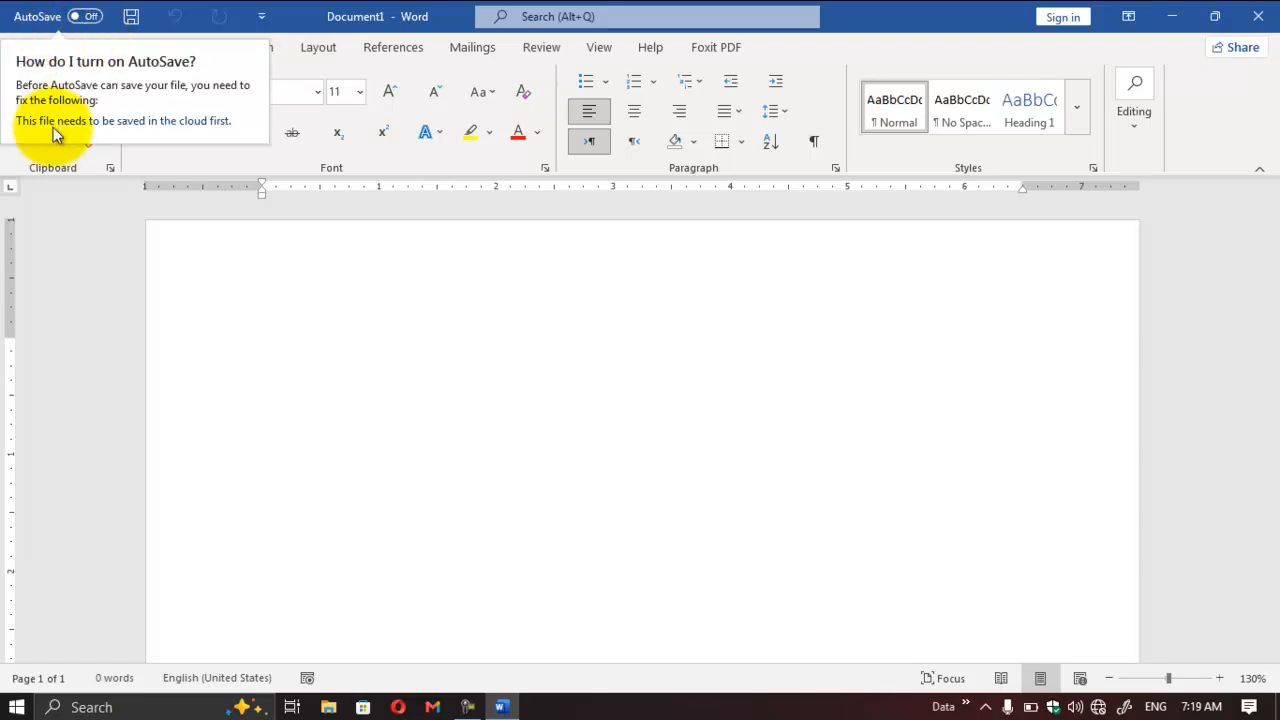
left_click(264, 290)
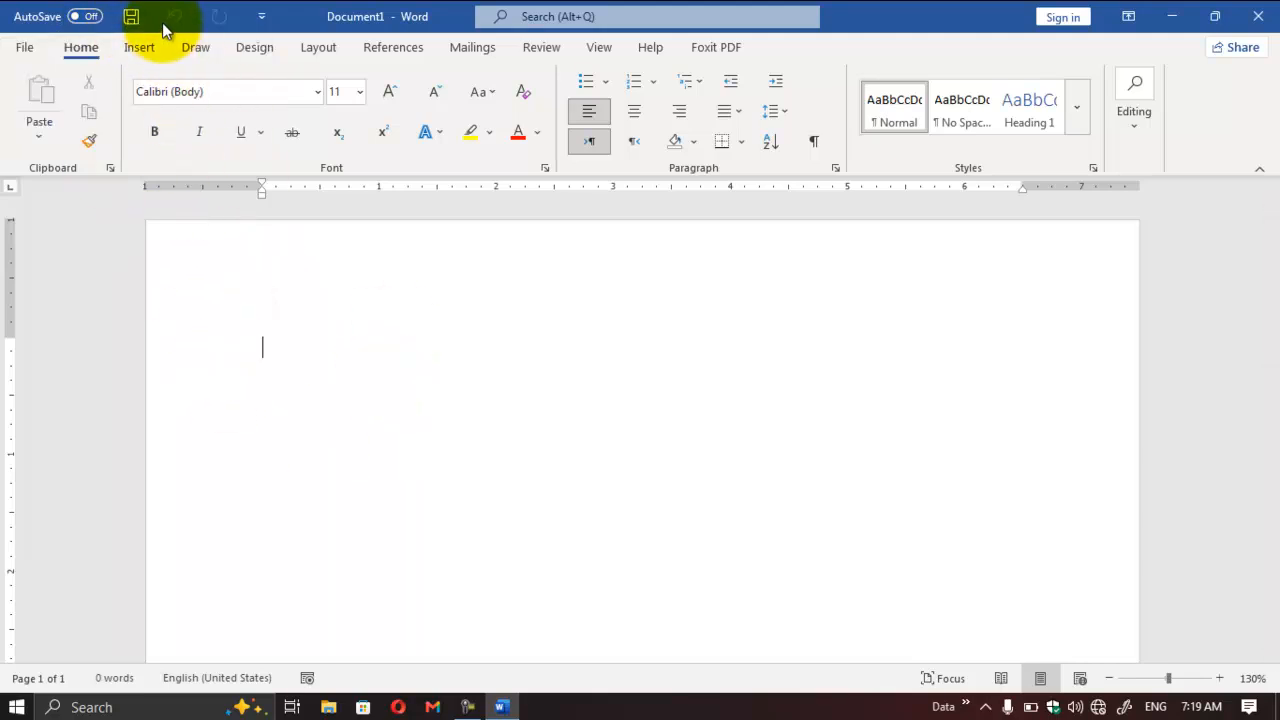
Step: Add the New command to the Quick Access Toolbar, create a blank document with it, and close that document
left_click(260, 18)
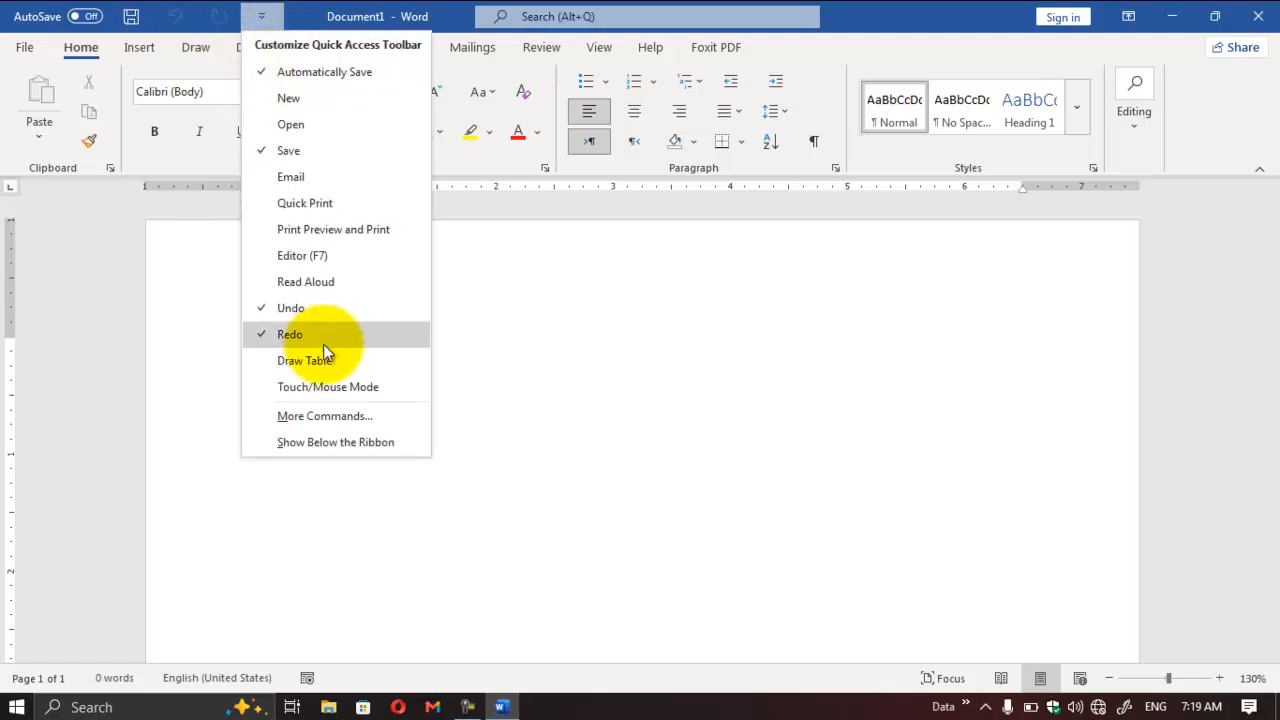
left_click(322, 106)
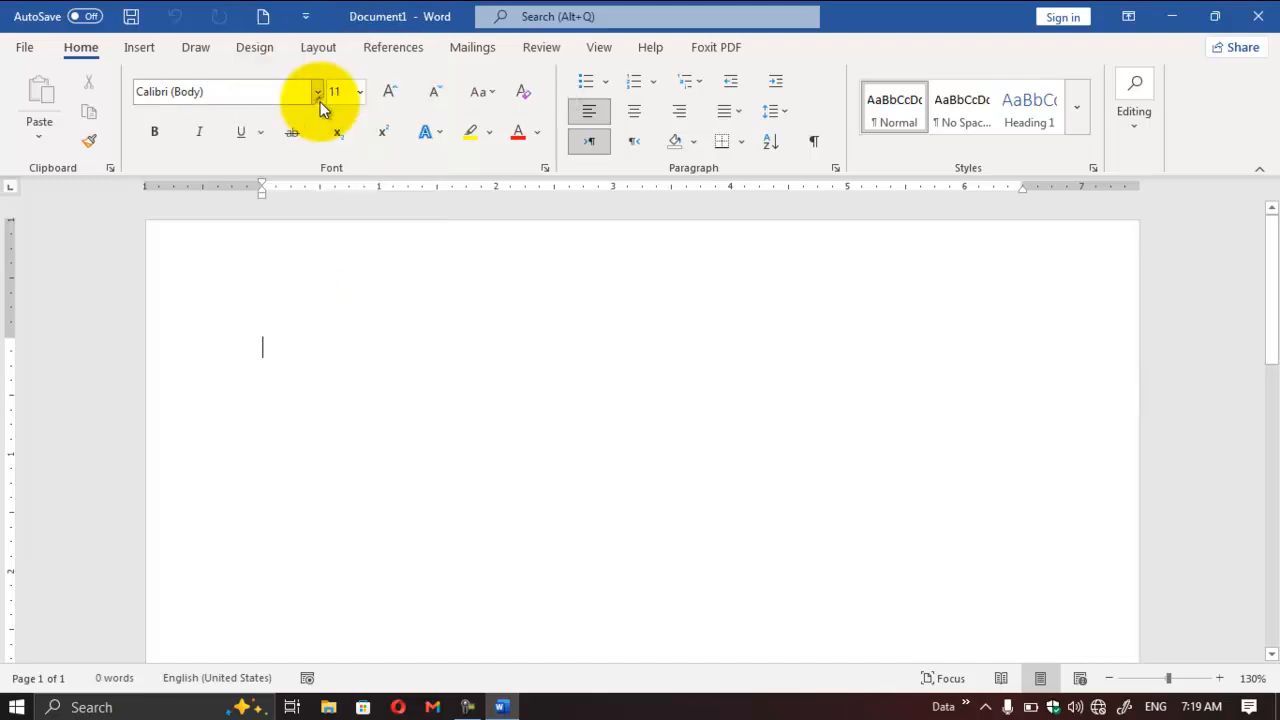
left_click(267, 18)
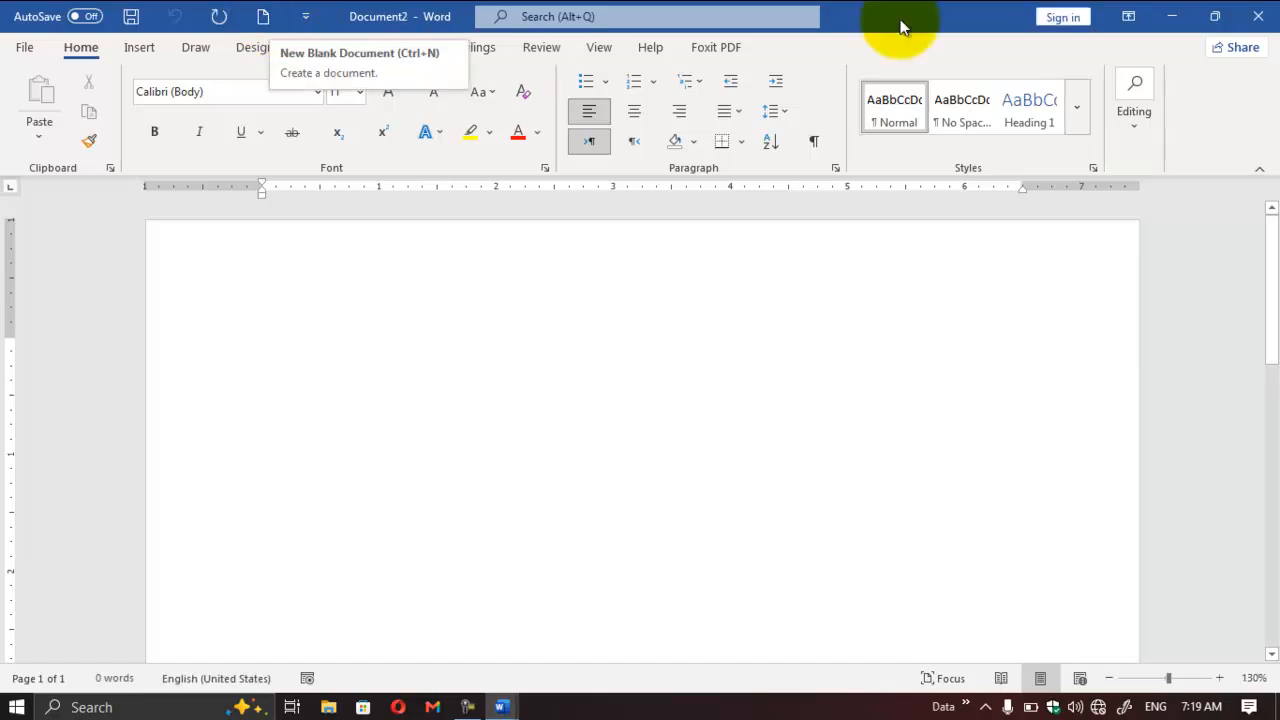
left_click(1255, 14)
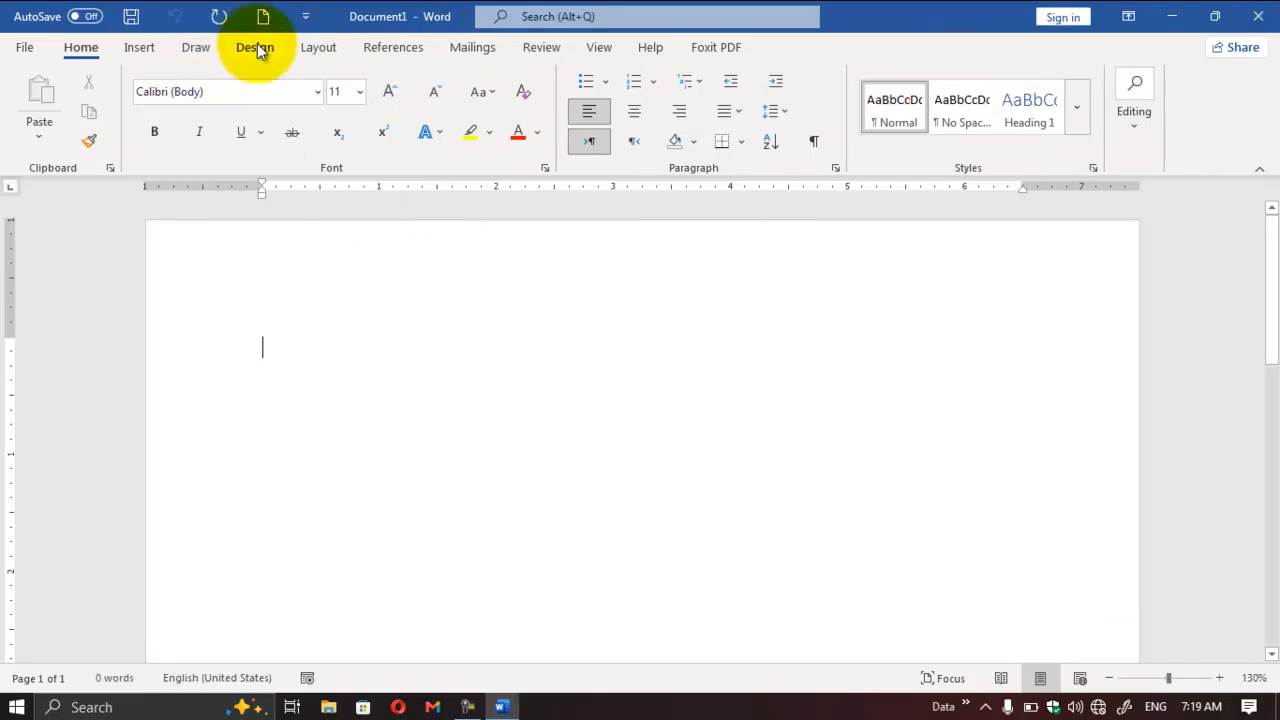
Step: Examine the suggested actions of Microsoft Search and the file commands on the start page, and return to the document
left_click(653, 13)
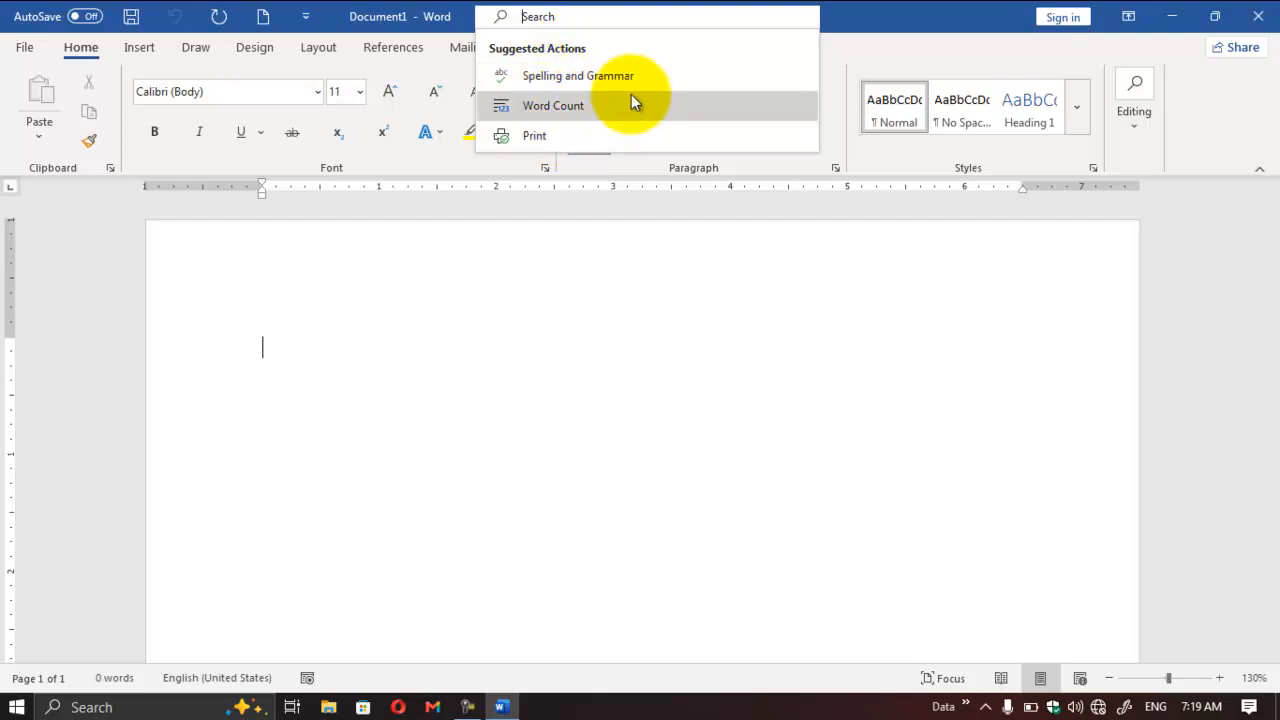
left_click(532, 287)
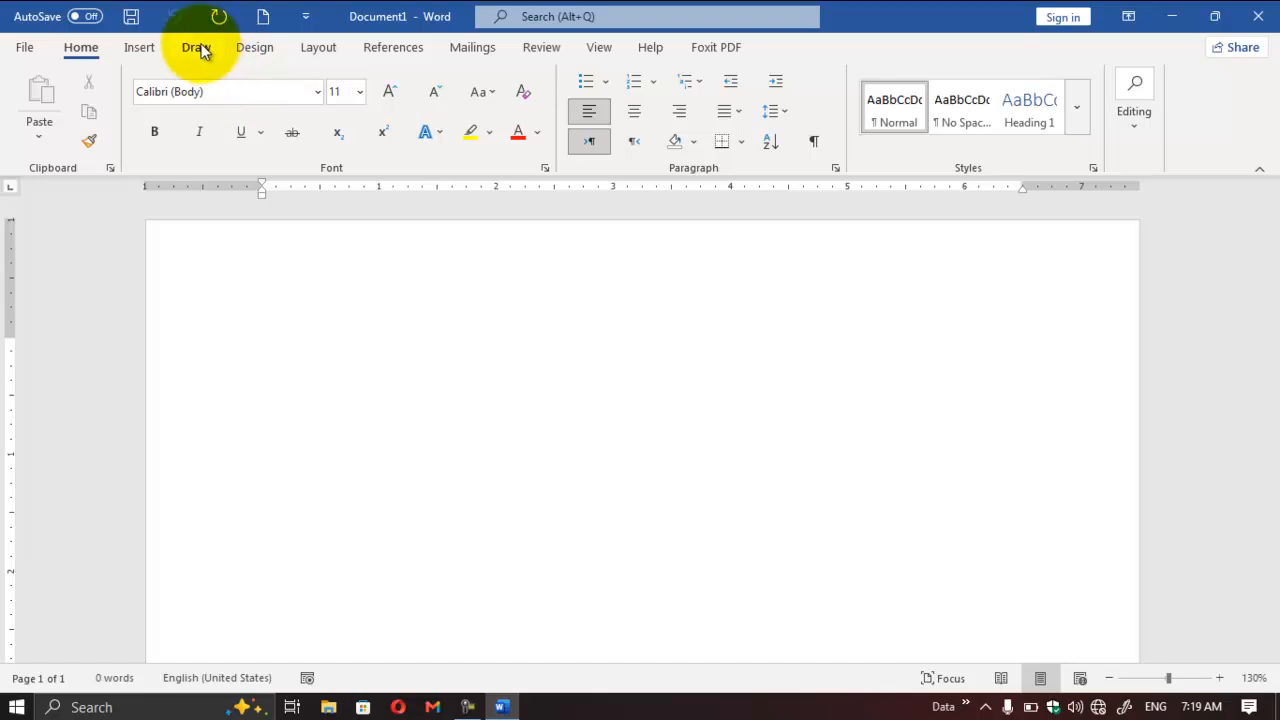
left_click(27, 56)
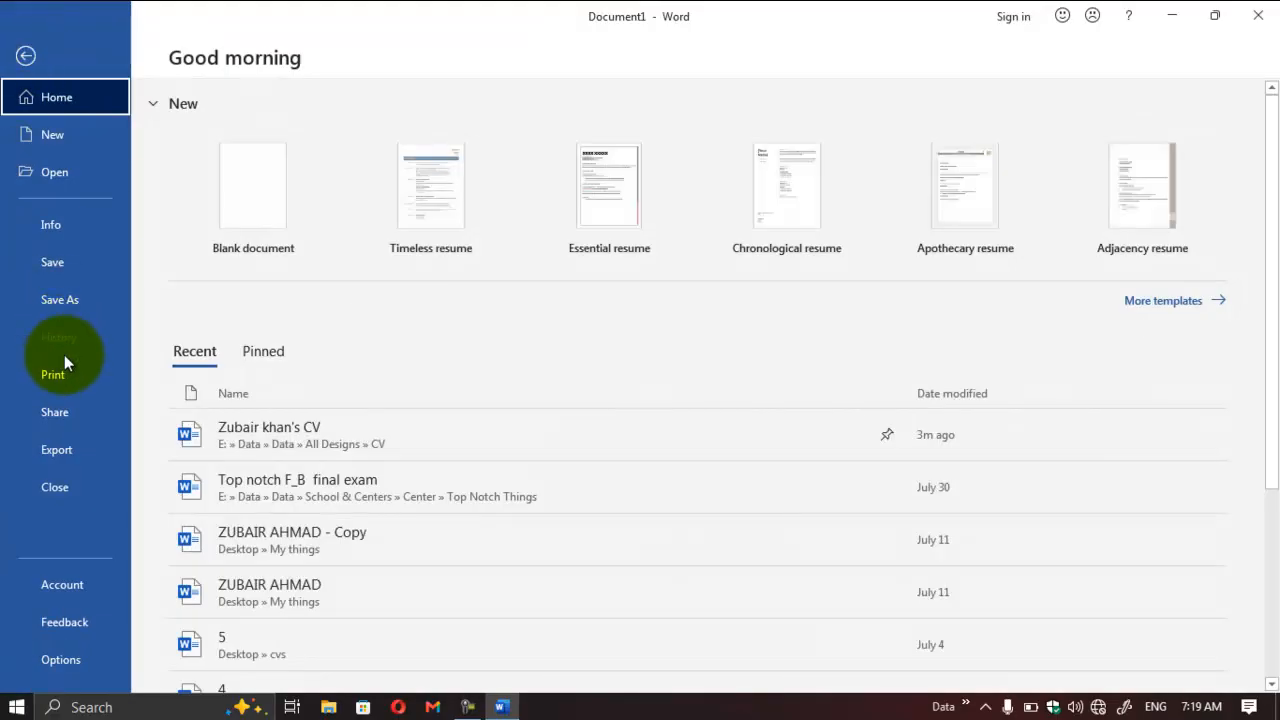
left_click(20, 57)
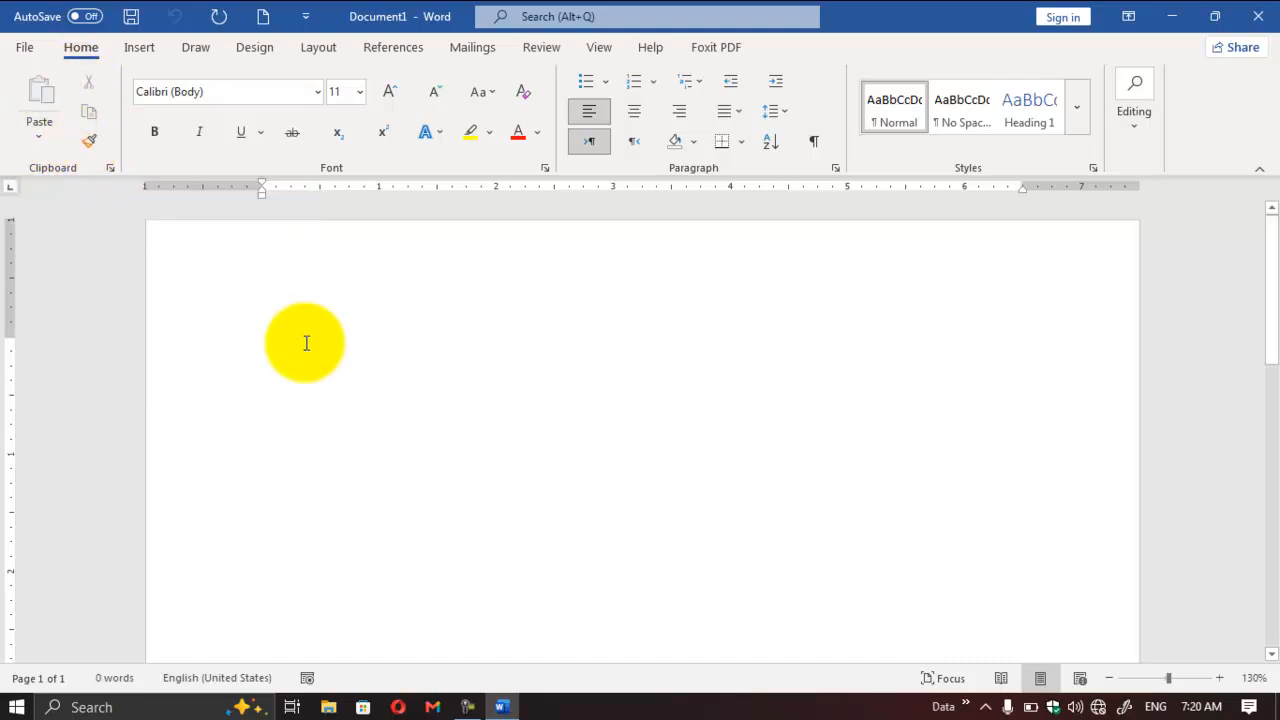
Step: Fill the blank document with sample paragraphs using =rand()
type("=")
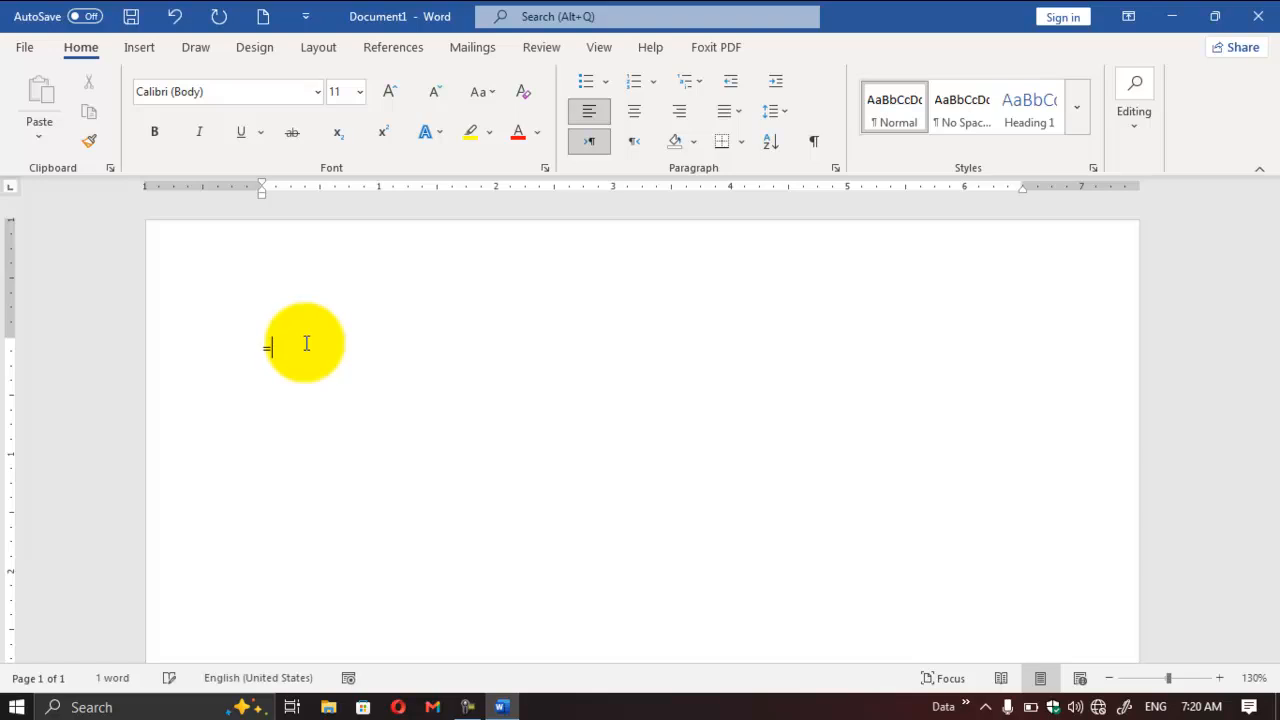
type("rand()")
key("Return")
scroll(420, 370, "up", 5)
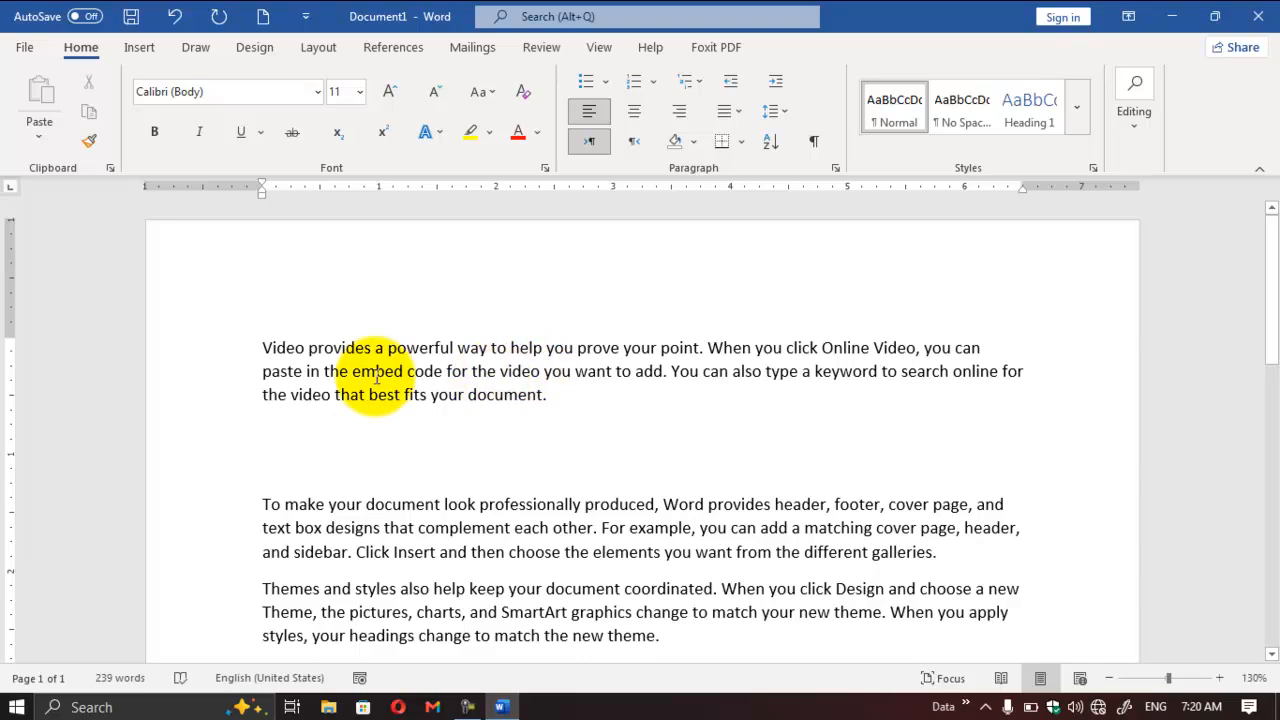
Step: Copy the first paragraph's text from "you can paste" to its end and paste it into the empty space below that paragraph
left_click_drag(257, 372, 350, 371)
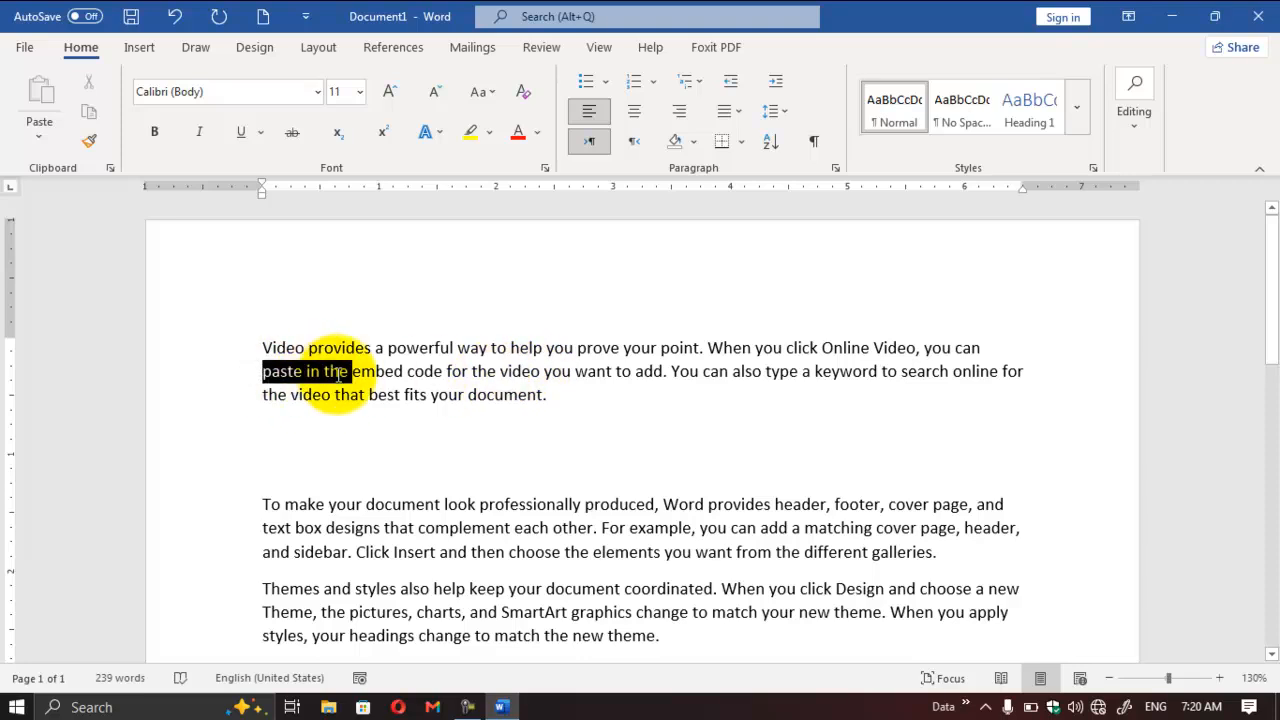
left_click_drag(924, 347, 544, 400)
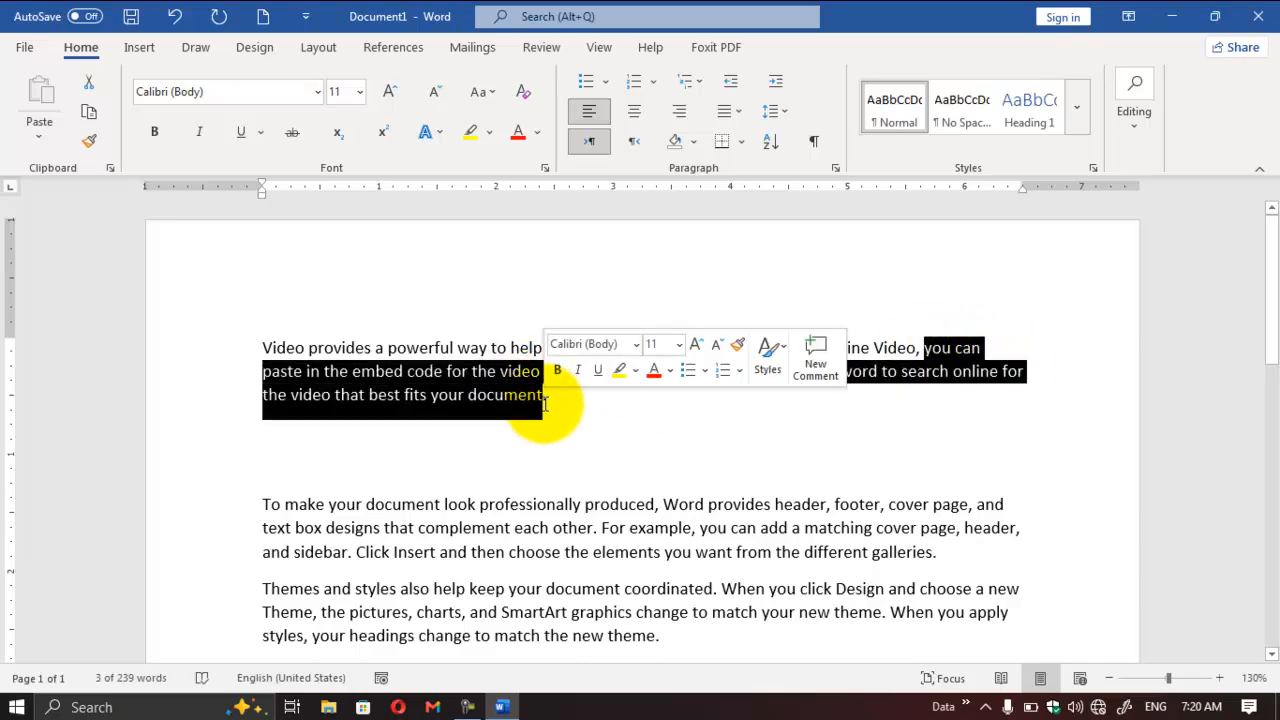
left_click(927, 352)
left_click_drag(927, 352, 563, 428)
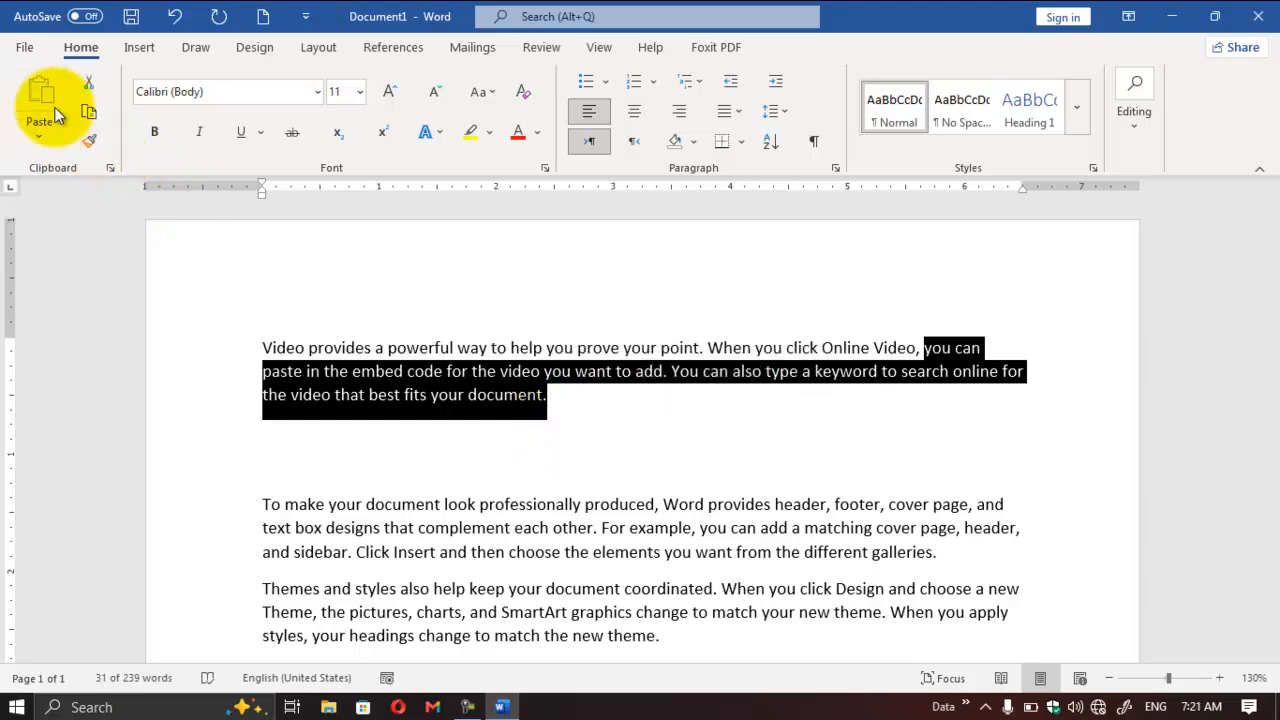
left_click(89, 140)
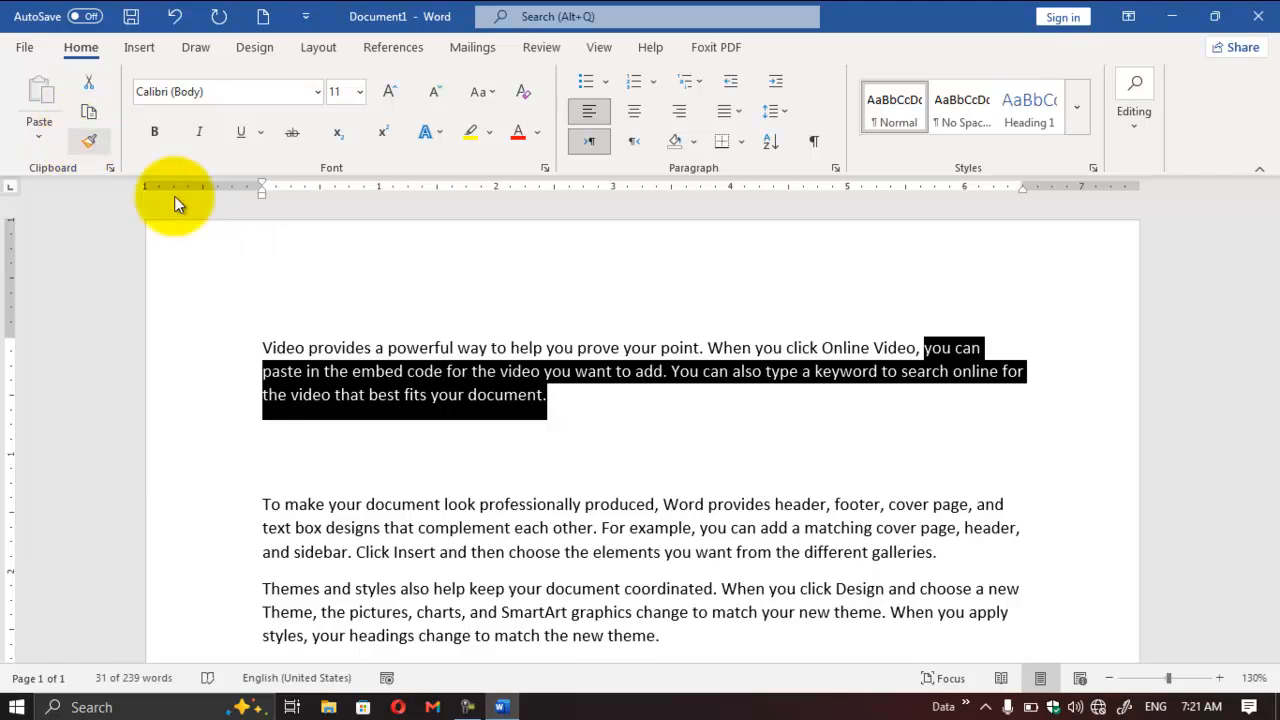
left_click(90, 113)
left_click(585, 453)
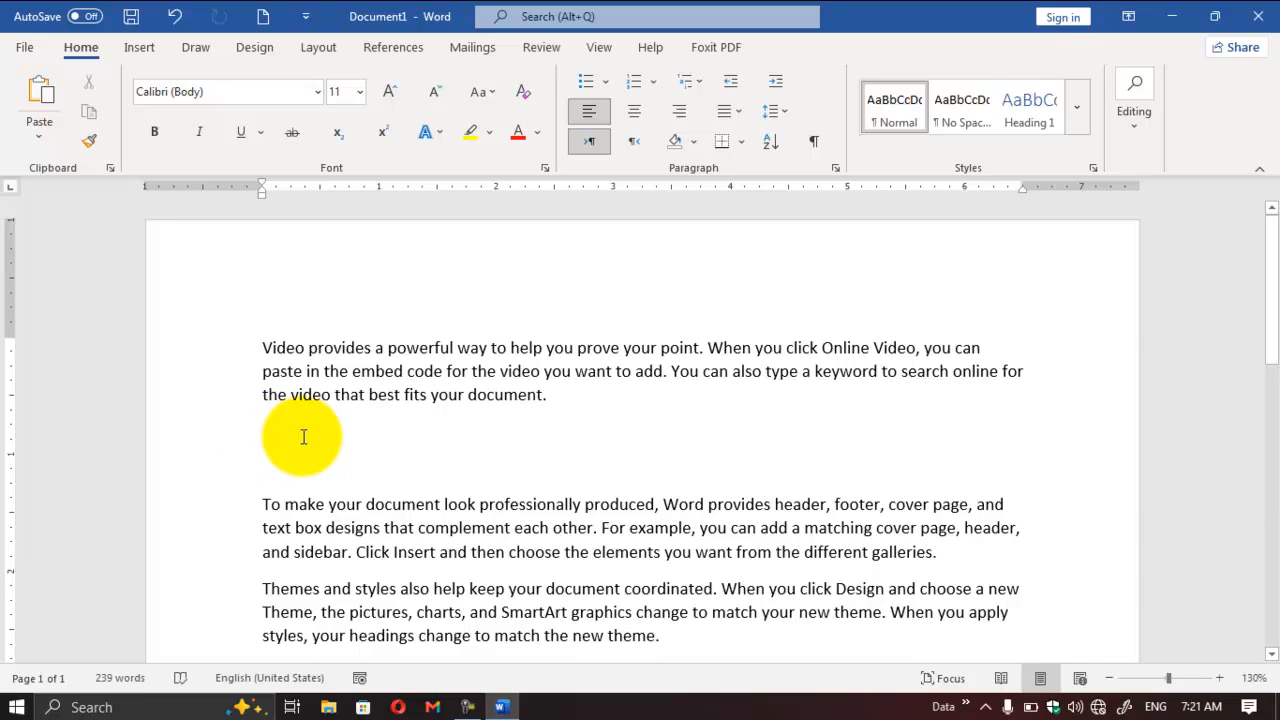
left_click(40, 92)
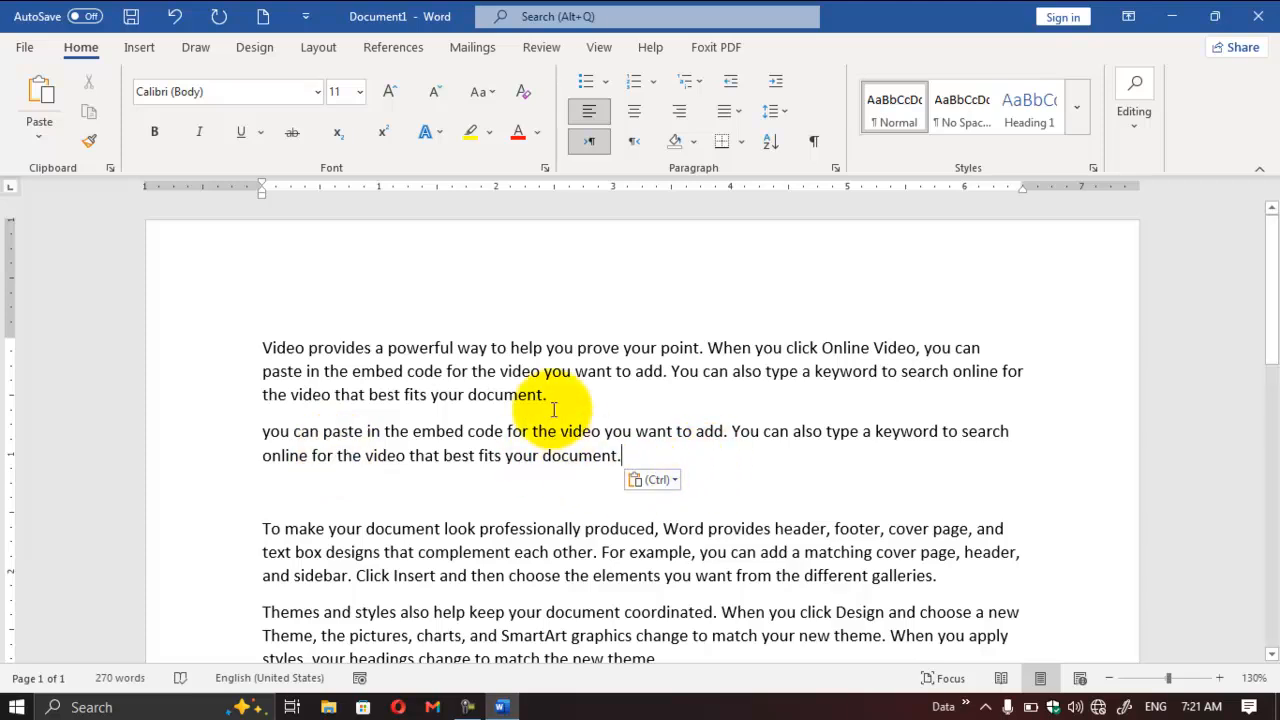
Step: Try retyping the first paragraph's last line as "The video that best fits" in the empty paragraph, and delete the typed text
left_click_drag(565, 394, 227, 399)
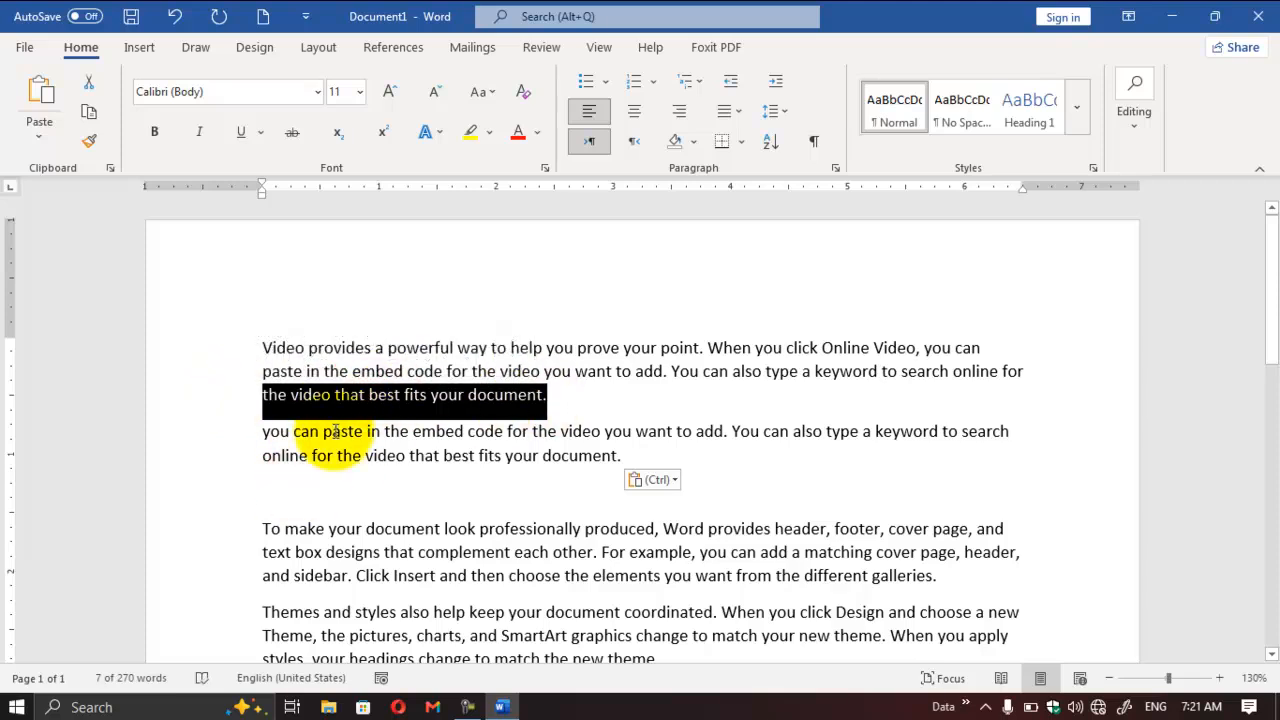
left_click(499, 487)
type("The video that best fits")
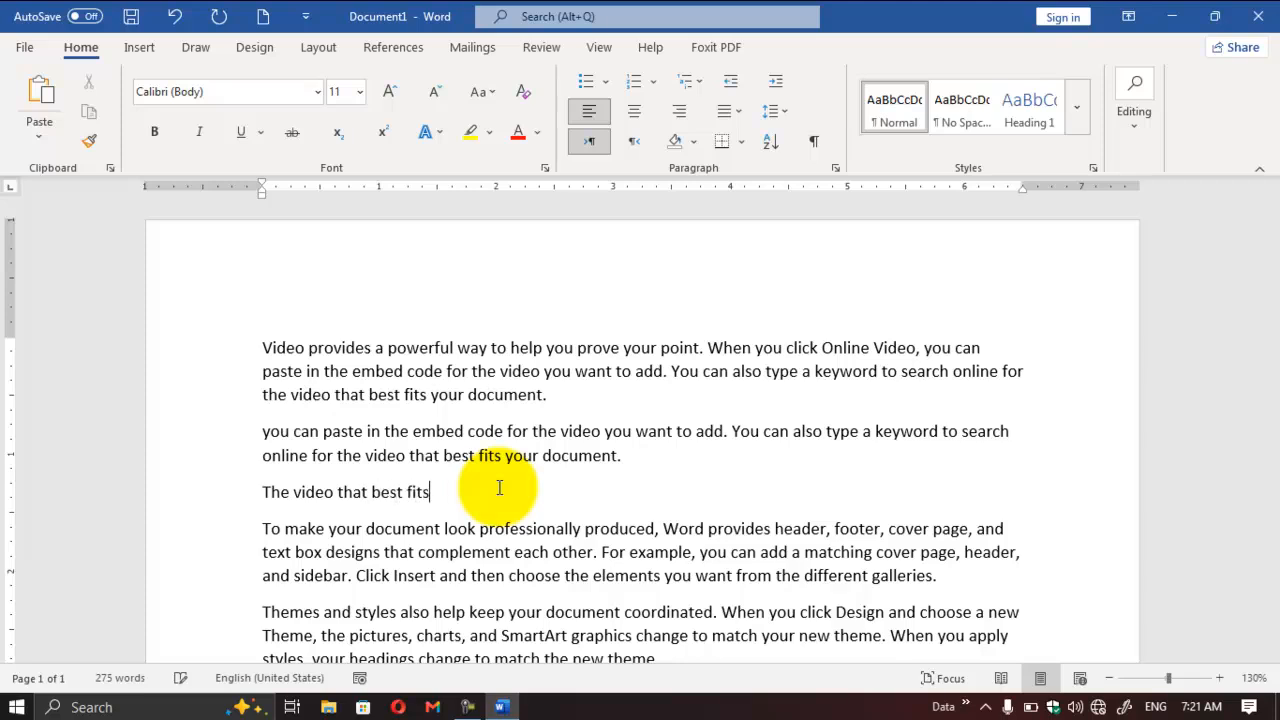
left_click_drag(430, 492, 267, 493)
key("Delete")
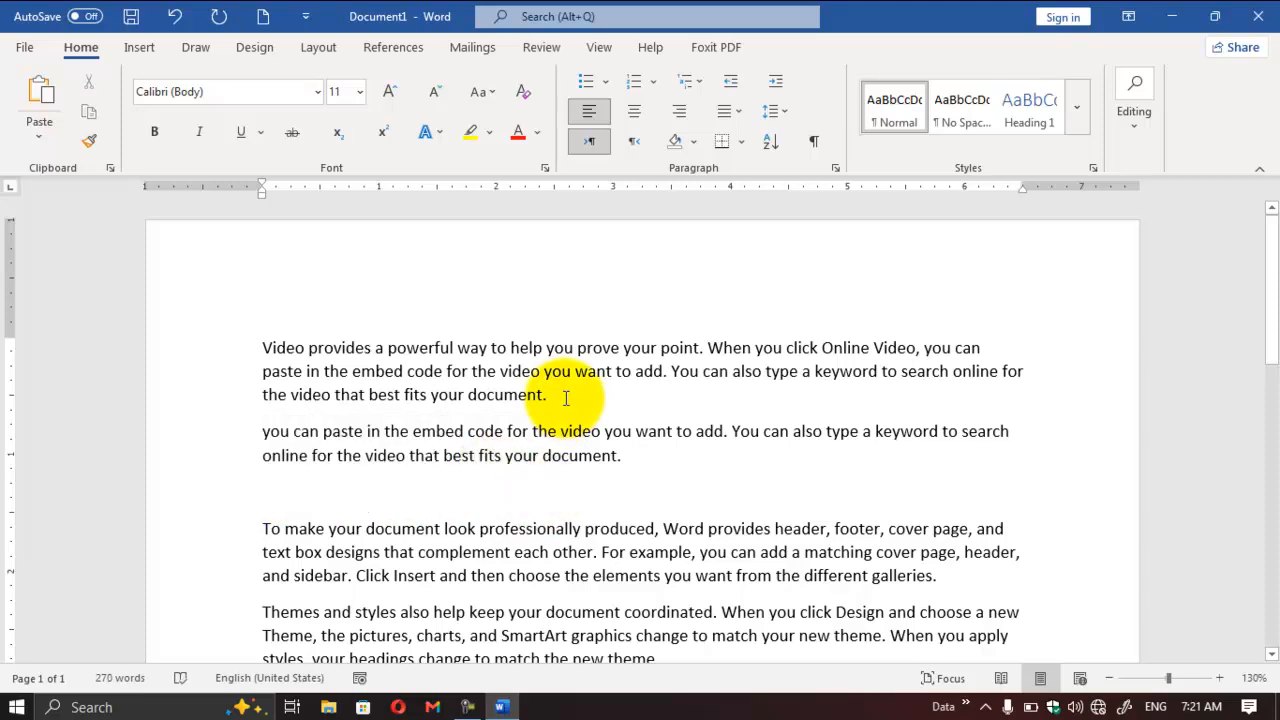
Step: Move the first paragraph's last line, "the video that best fits your document.", to the empty paragraph by cutting and pasting it
left_click_drag(566, 400, 251, 394)
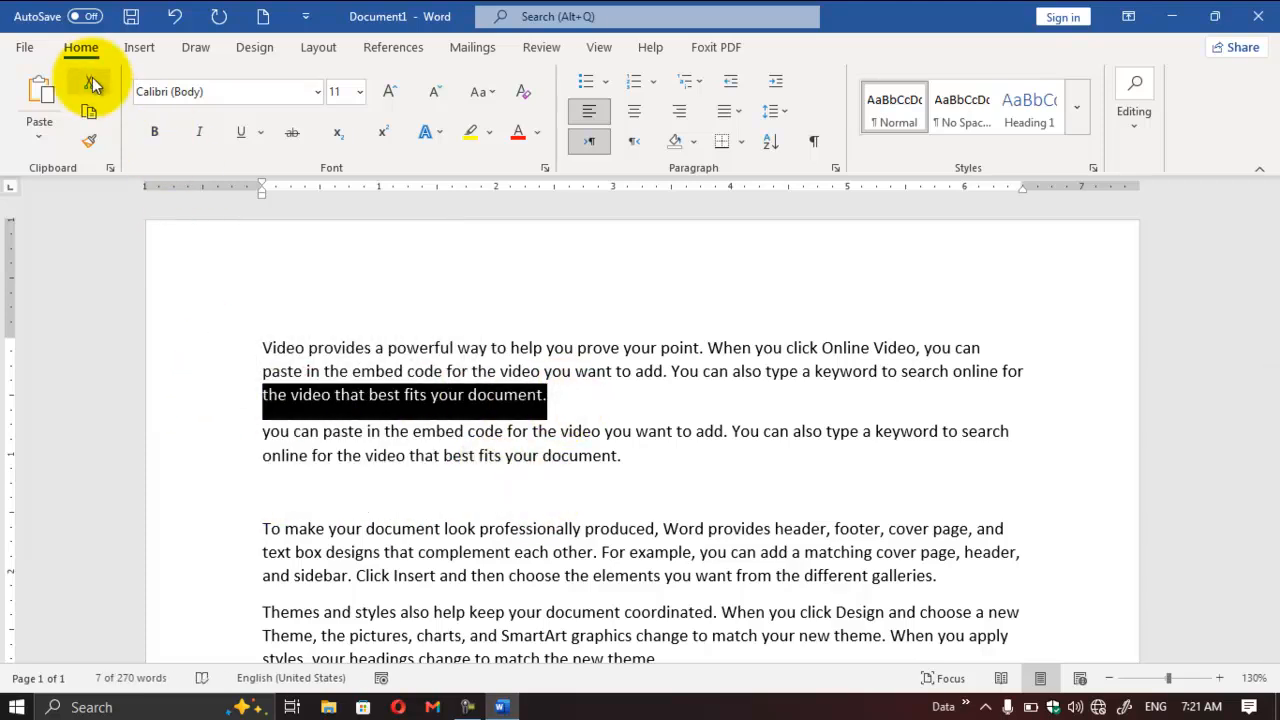
left_click(91, 84)
left_click(294, 465)
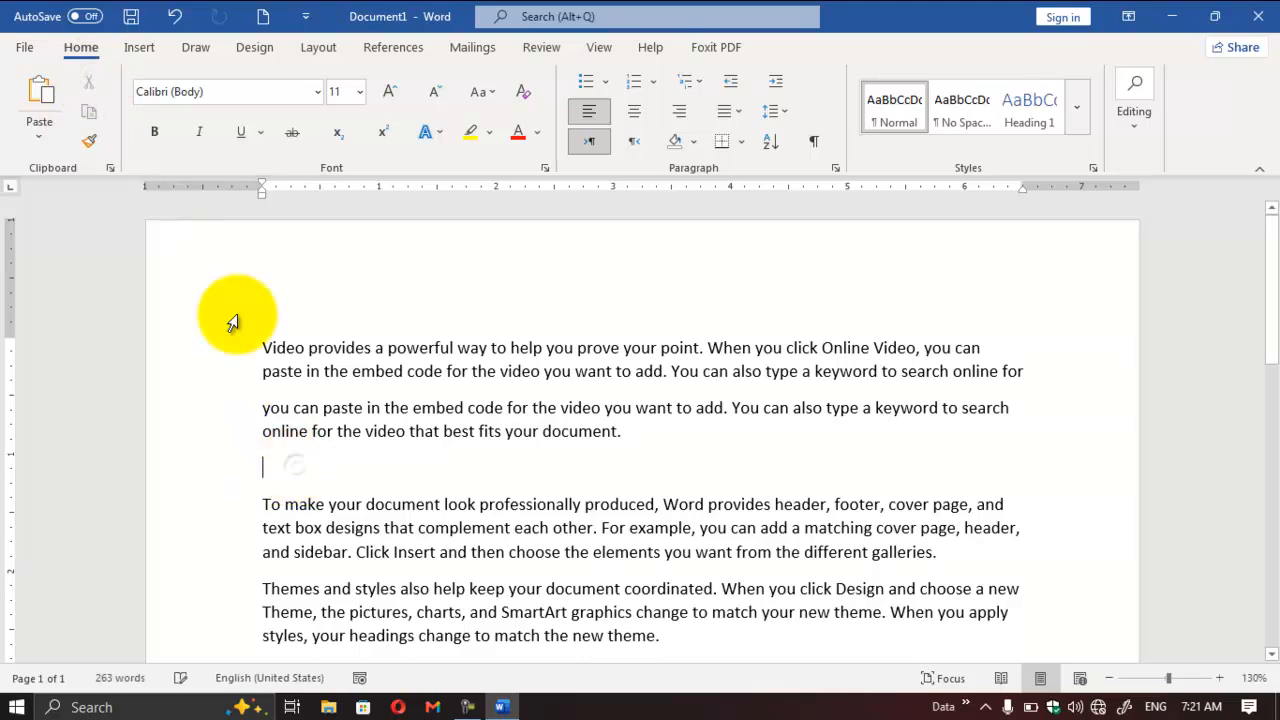
left_click(58, 100)
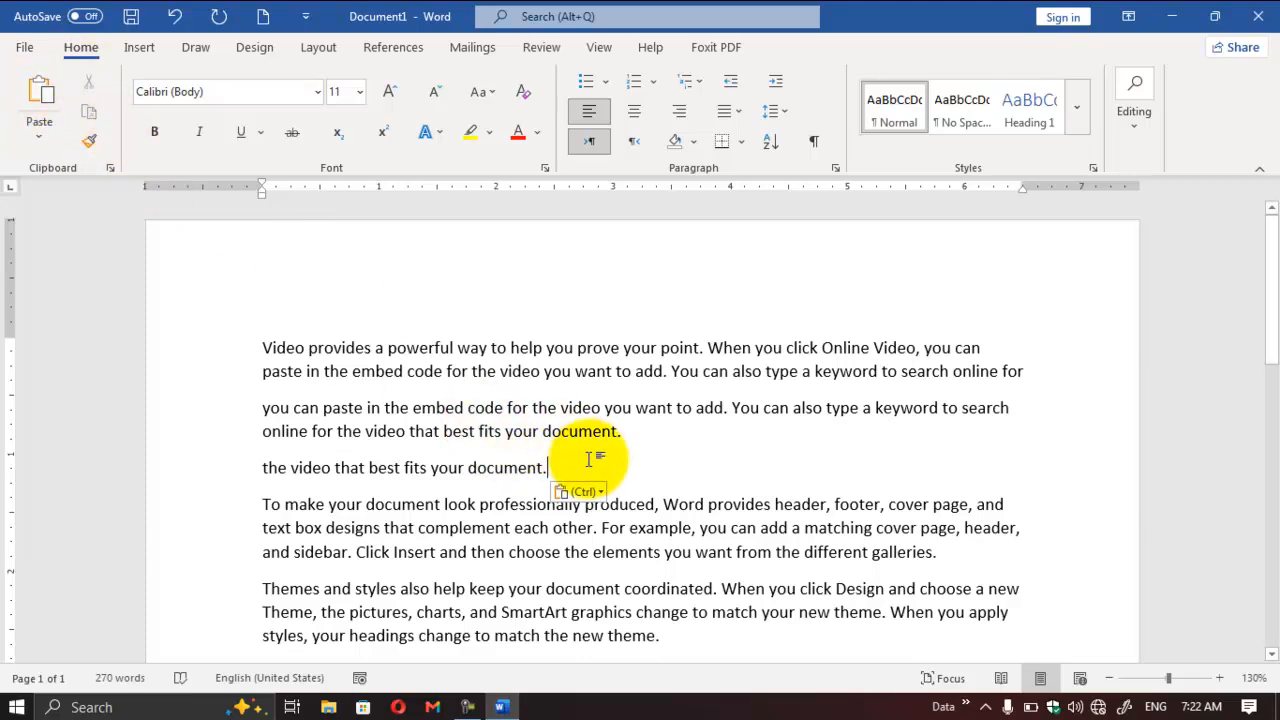
Step: Copy the moved line "the video that best fits your document." and paste it four times below itself, starting on a new line
left_click_drag(608, 467, 239, 477)
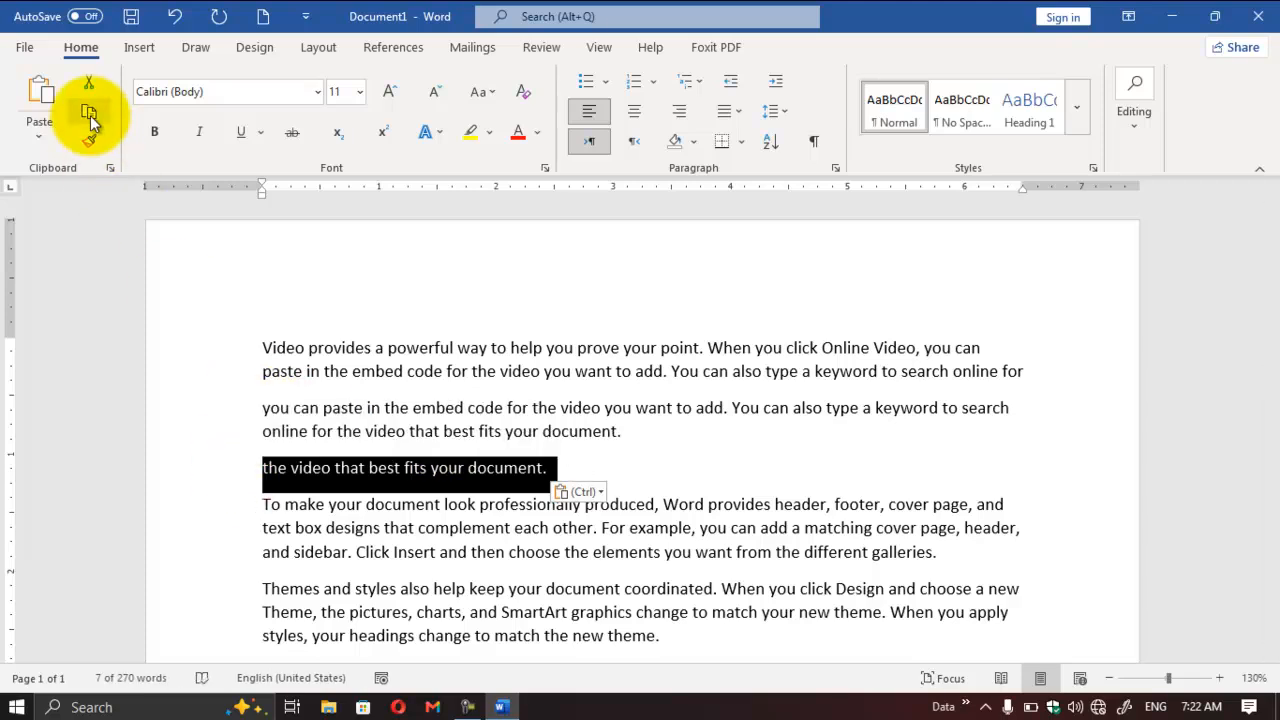
left_click(583, 465)
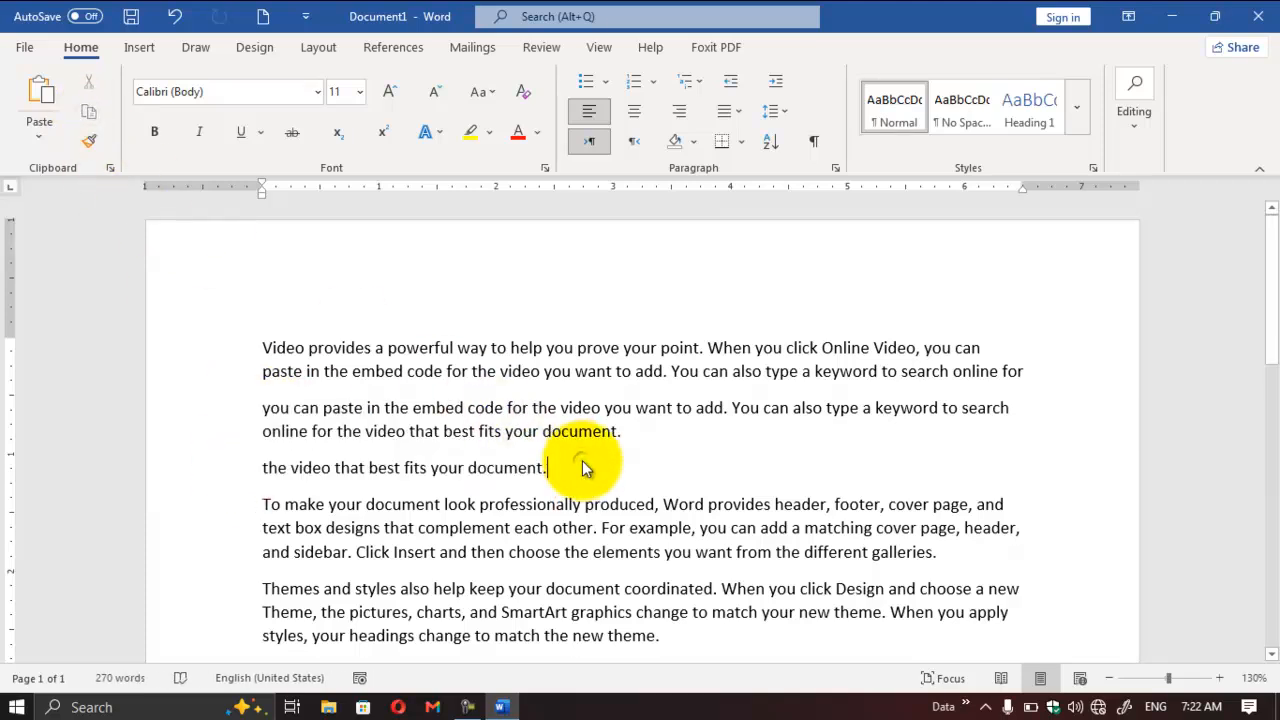
key("Return")
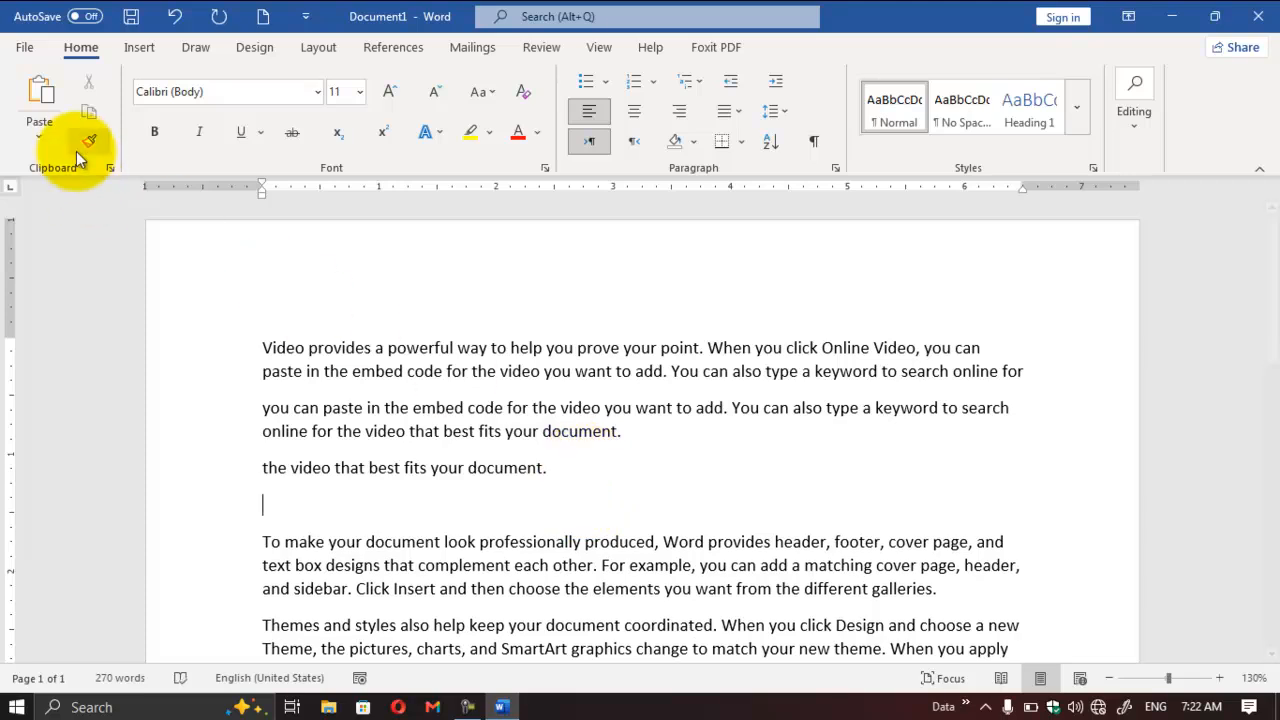
left_click(42, 113)
left_click(42, 113)
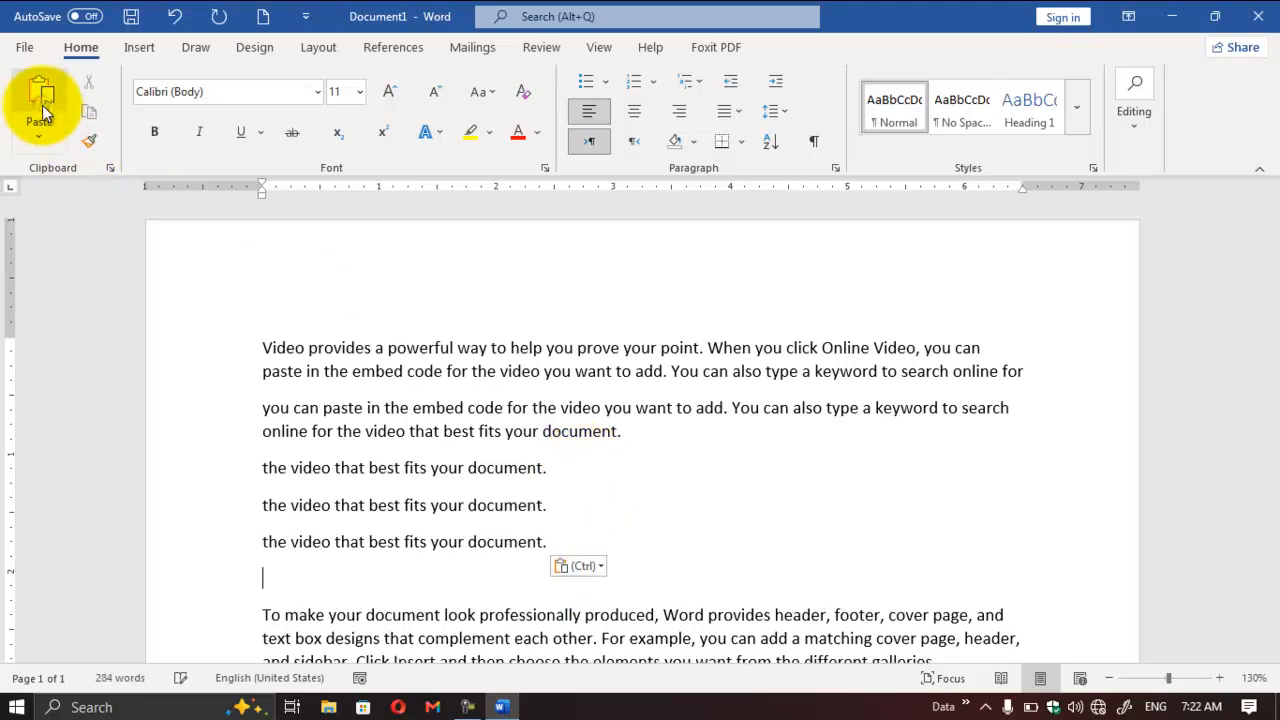
left_click(42, 113)
left_click(42, 113)
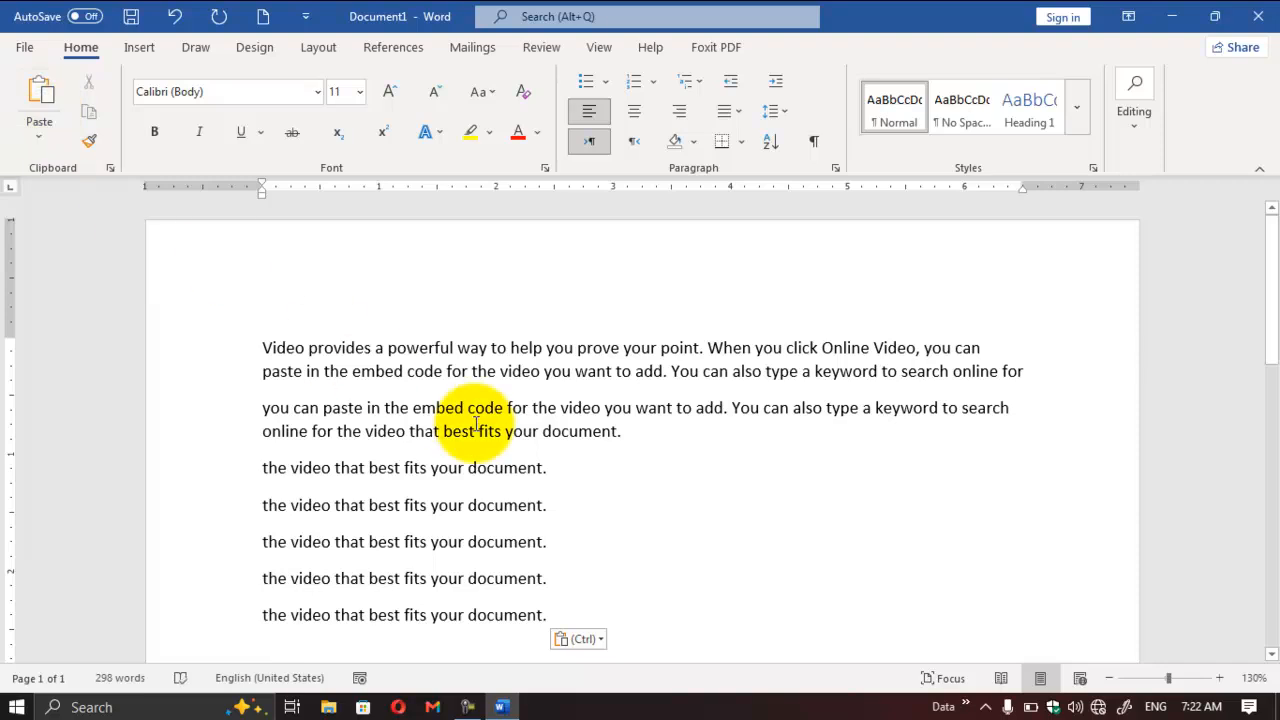
Step: Copy the first "the video that best fits your document." line and paste it into the empty paragraph below the last copy
left_click_drag(1266, 345, 1262, 380)
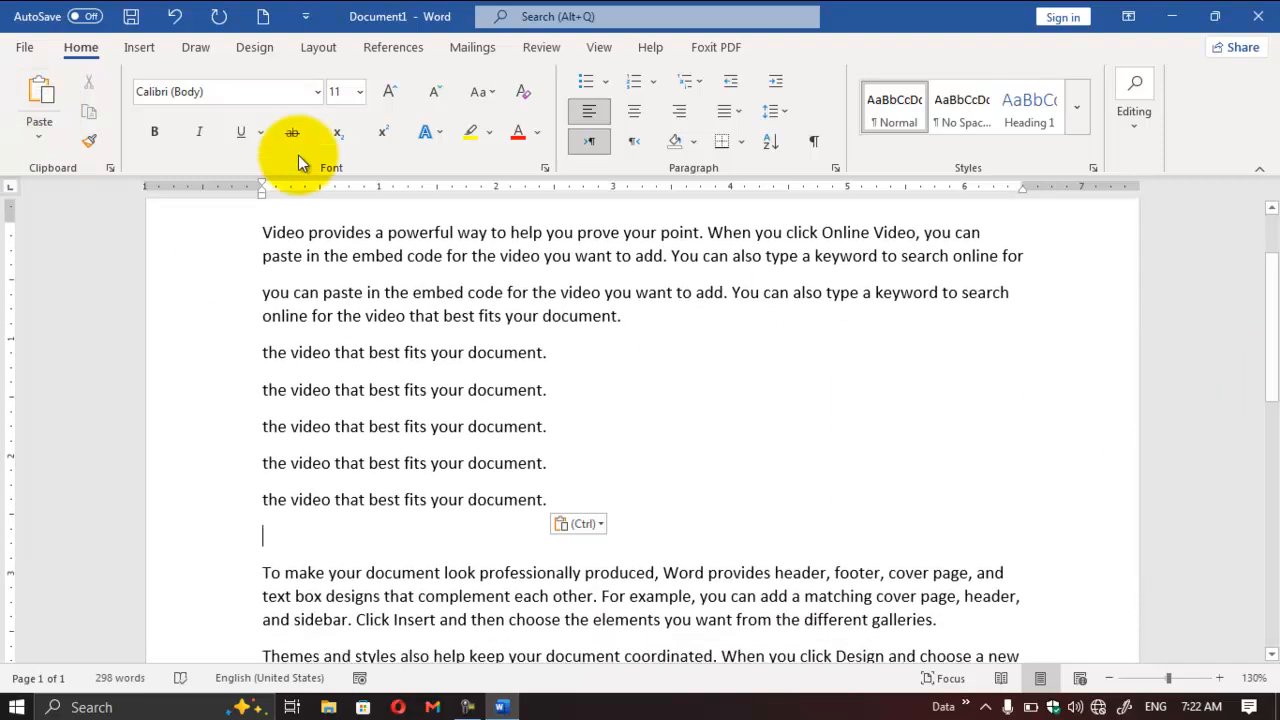
left_click(318, 48)
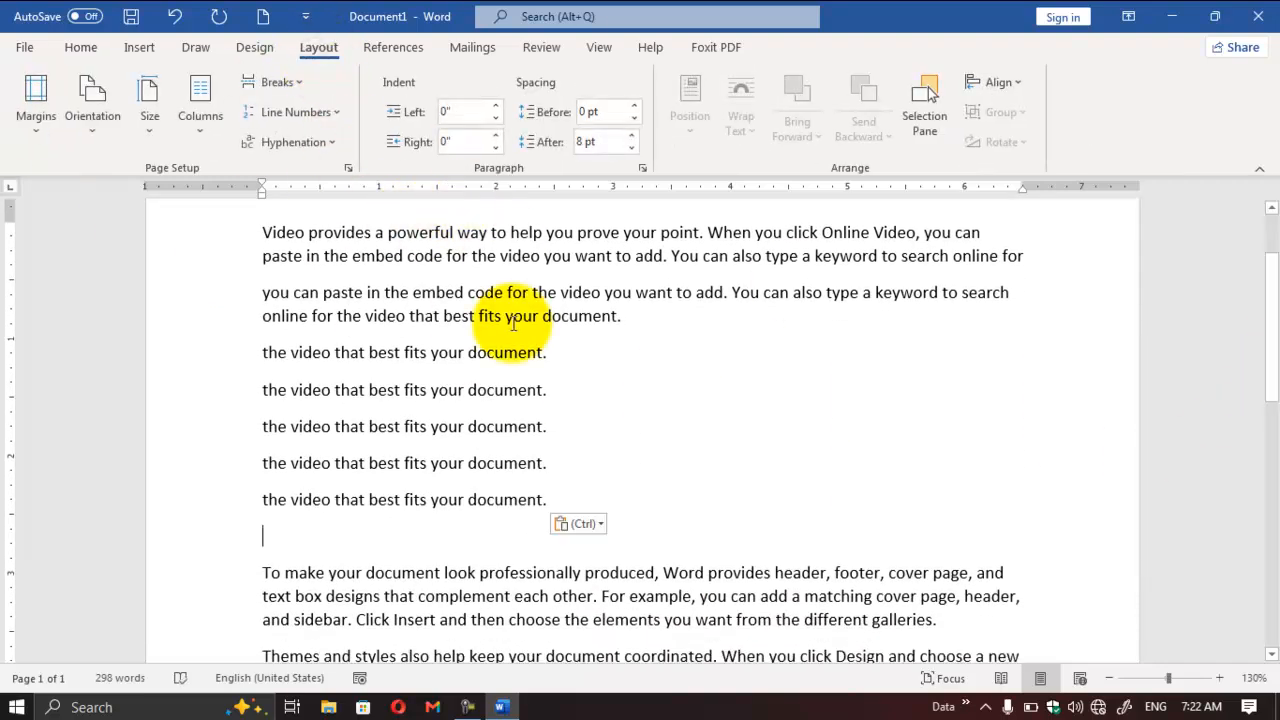
left_click_drag(580, 388, 305, 340)
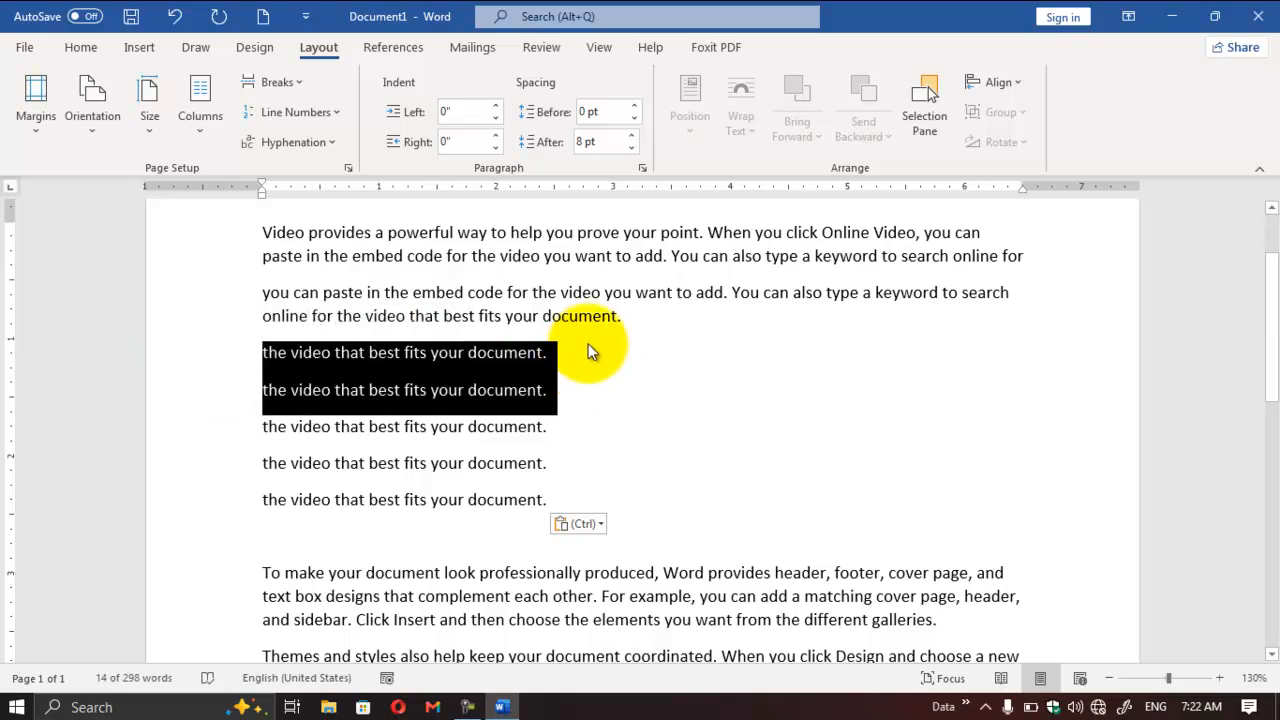
left_click(373, 316)
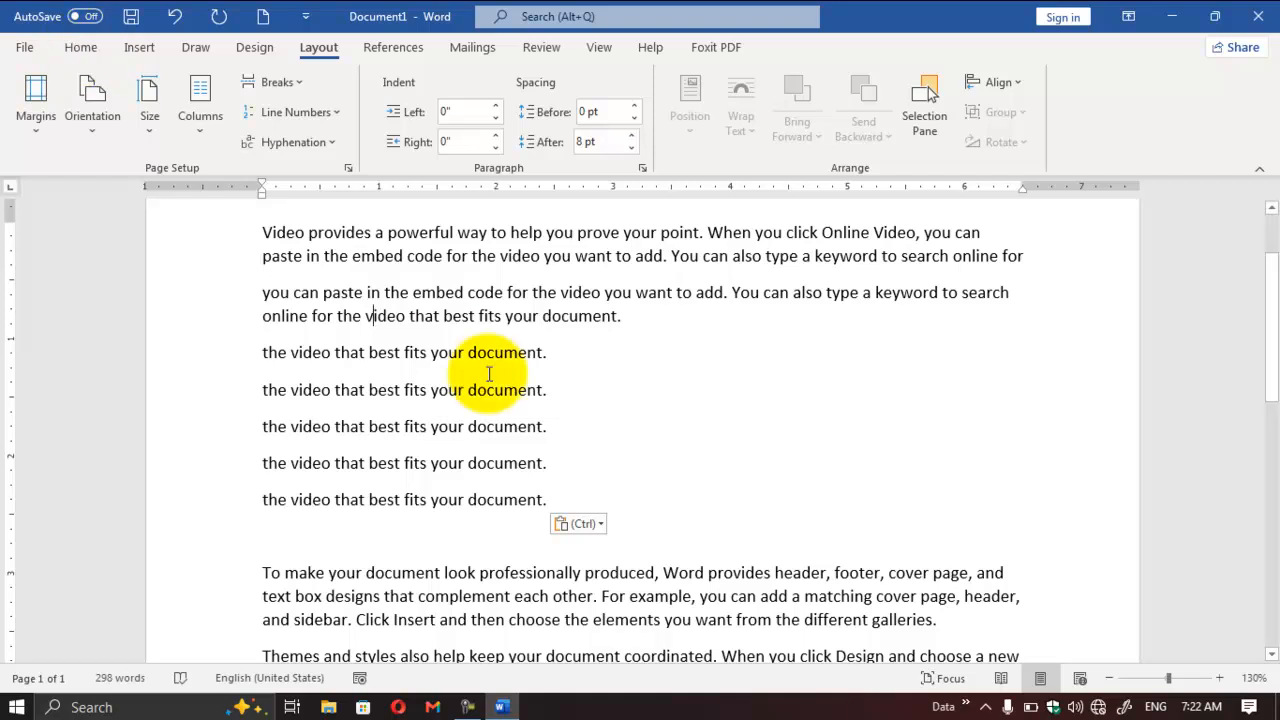
left_click_drag(571, 357, 268, 350)
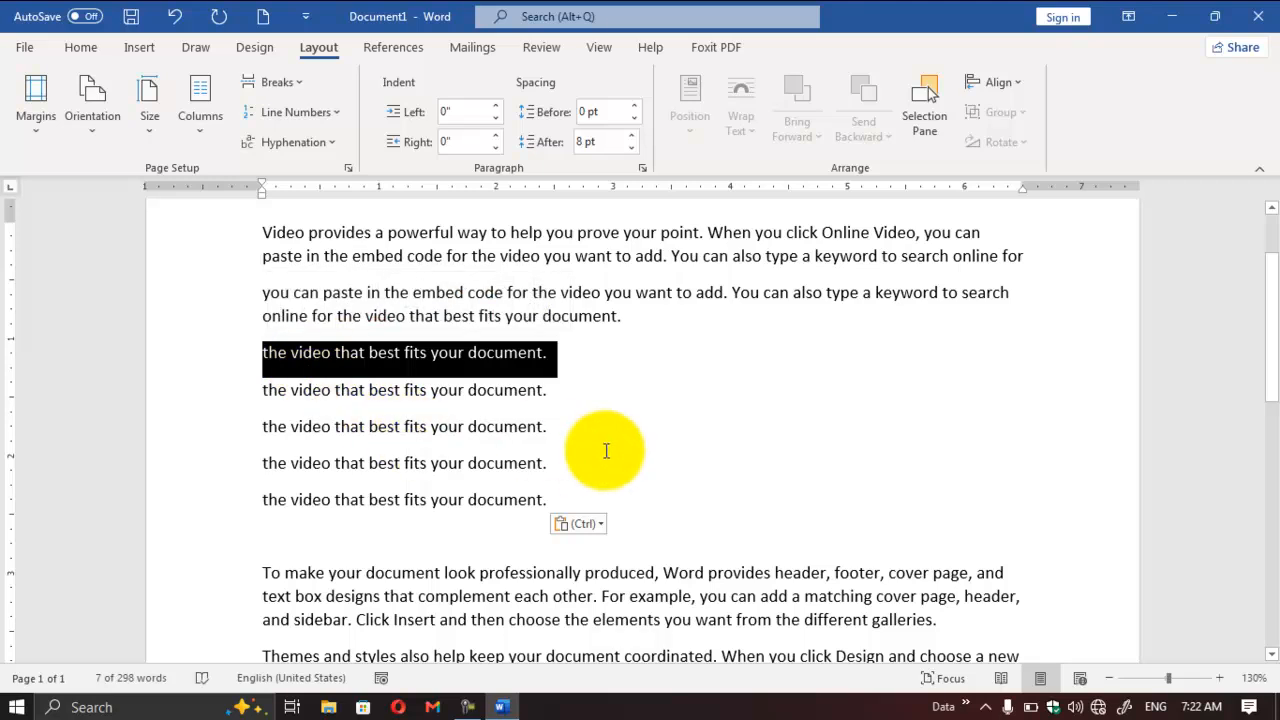
key("ctrl+c")
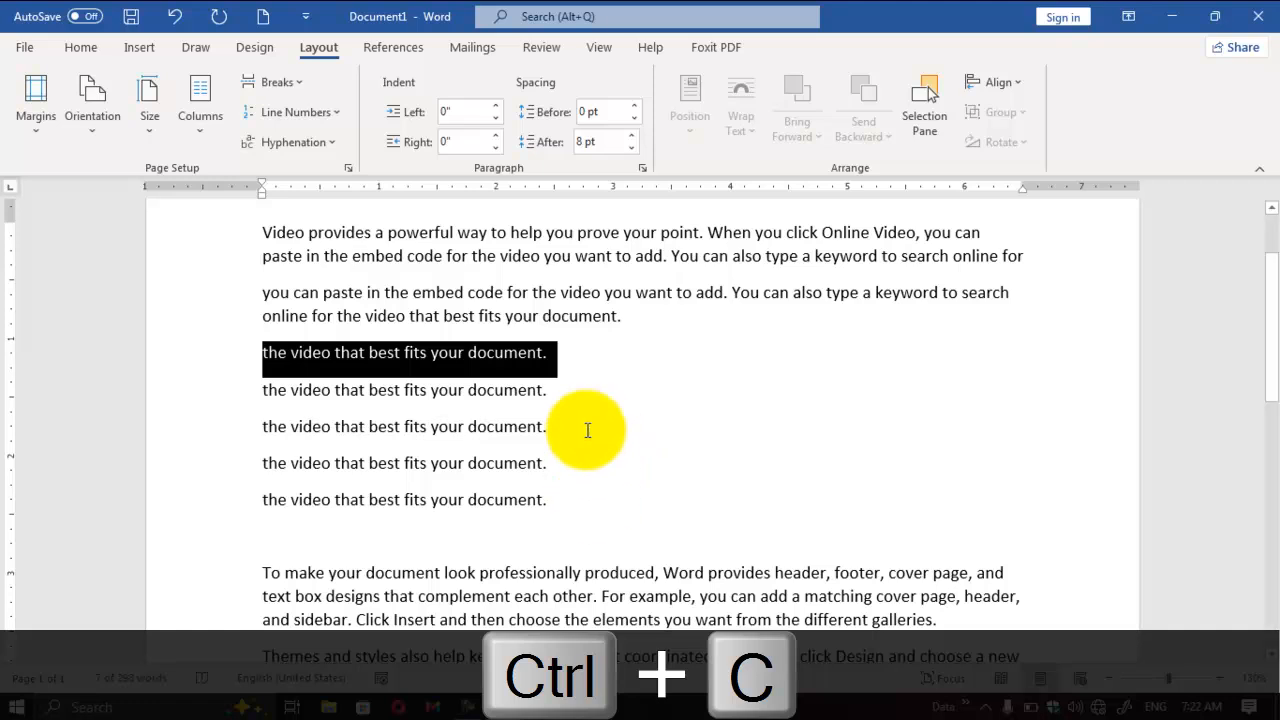
left_click(605, 368)
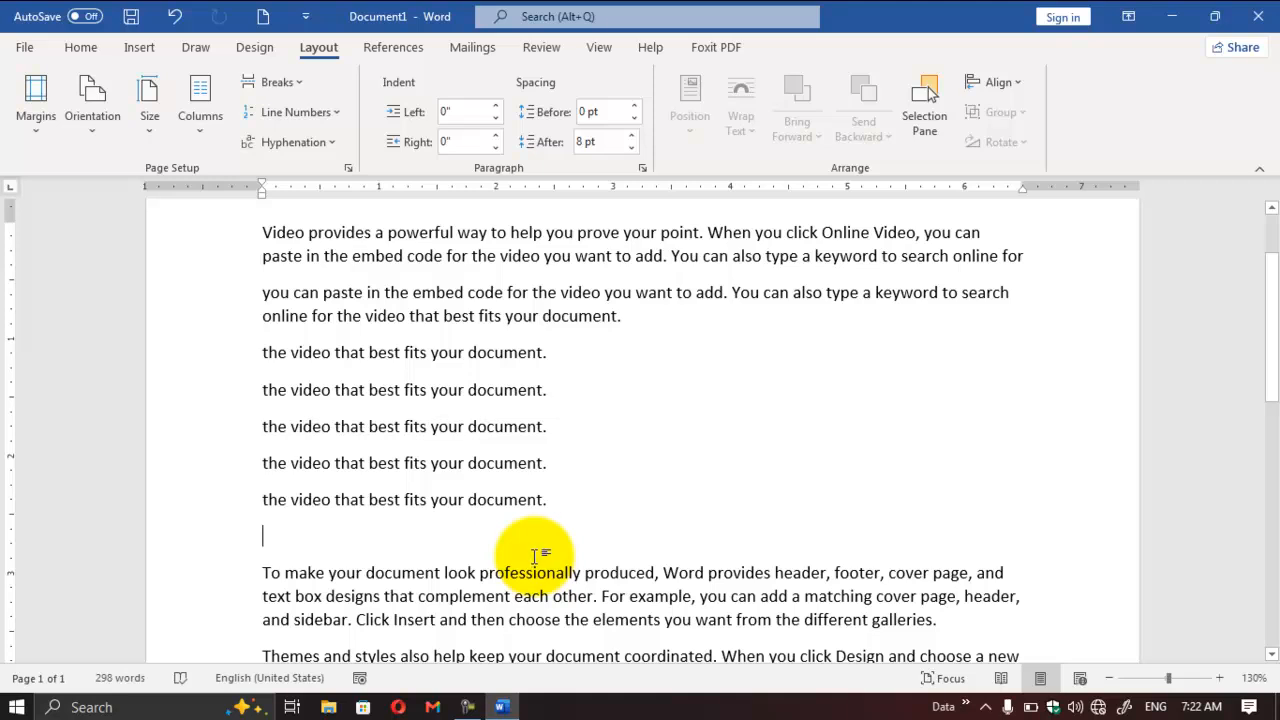
key("ctrl+v")
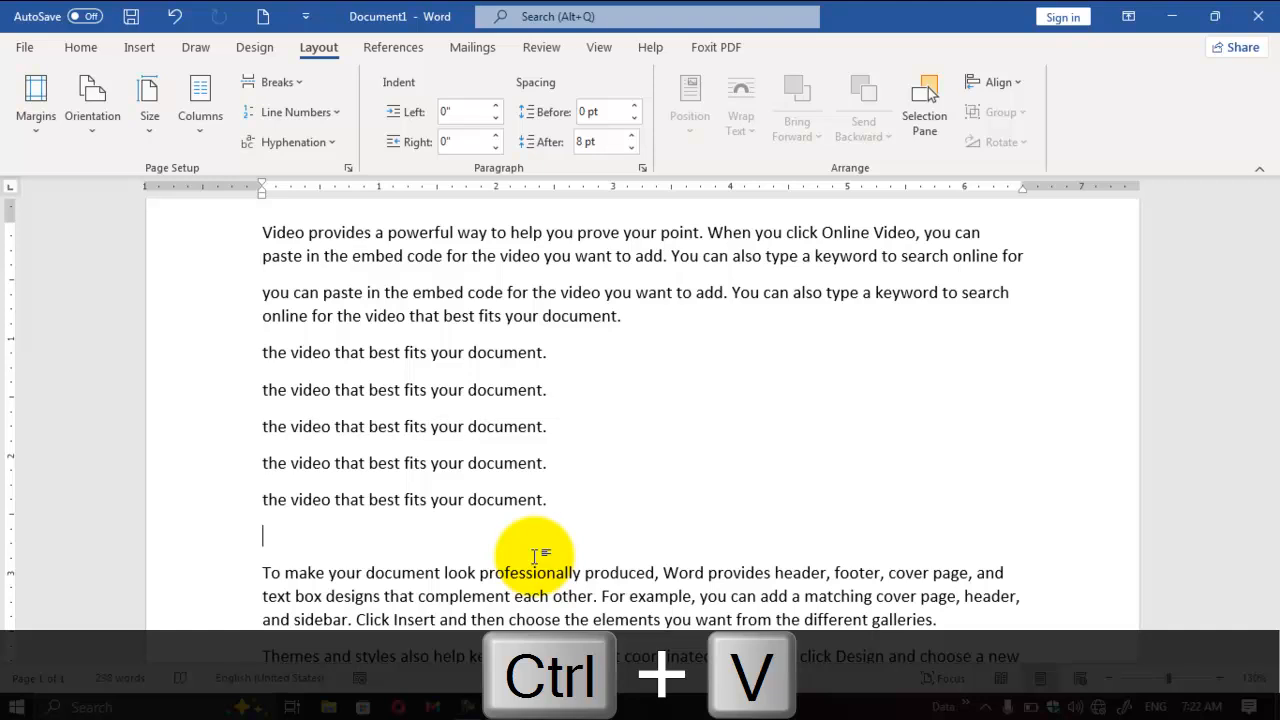
Step: Keep pasting the copied line "the video that best fits your document." repeatedly into the empty paragraph to fill the page with copies
key("ctrl+v")
key("ctrl+v")
key("ctrl+v")
key("ctrl+v")
key("ctrl+v")
key("ctrl+v")
key("ctrl+v")
key("ctrl+v")
key("ctrl+v")
key("ctrl+v")
key("ctrl+v")
key("ctrl+v")
key("ctrl+v")
key("ctrl+v")
key("ctrl+v")
key("ctrl+v")
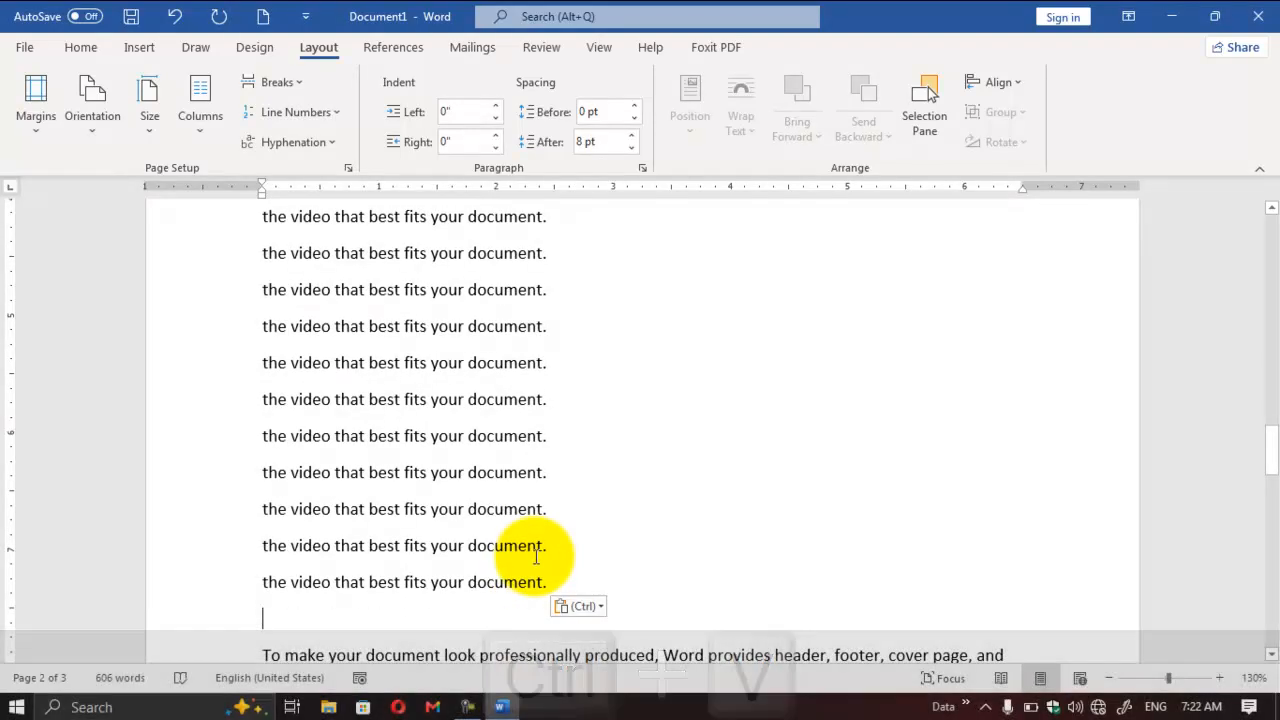
Step: Delete the long block of pasted "the video that best fits your document." lines, keeping the first five copies
left_click_drag(434, 614, 164, 263)
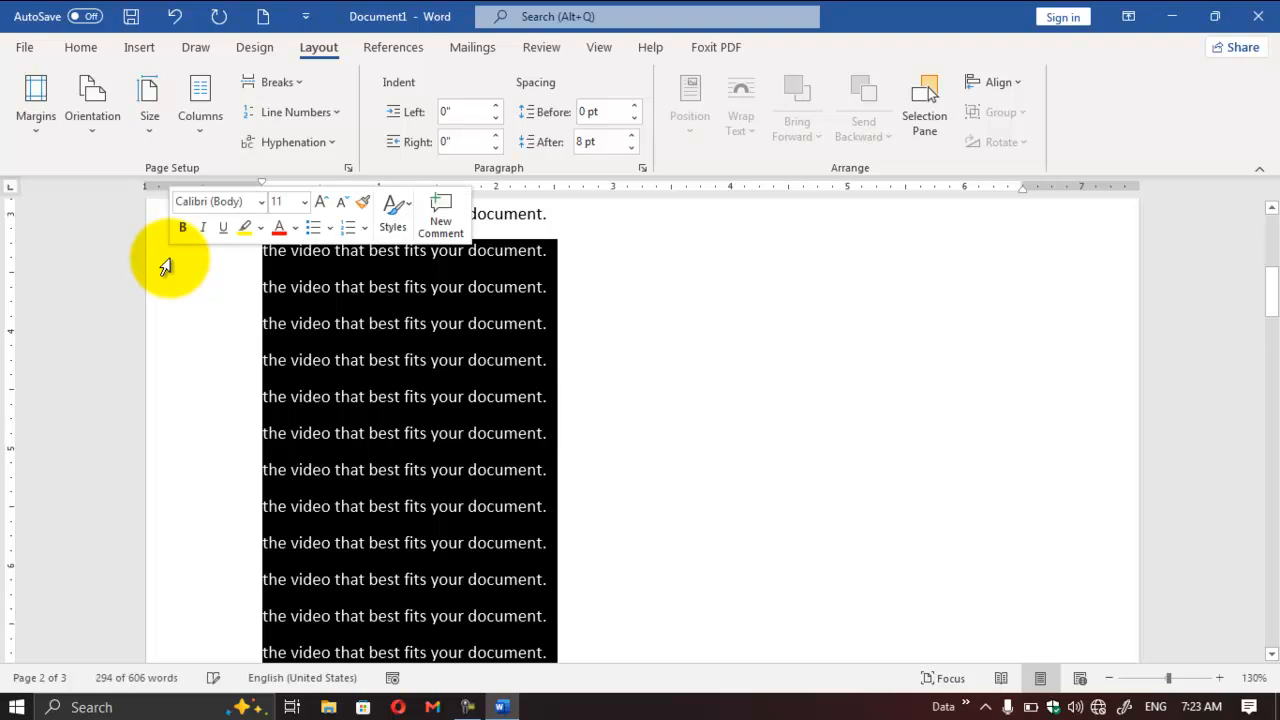
key("Delete")
left_click_drag(1266, 391, 1268, 340)
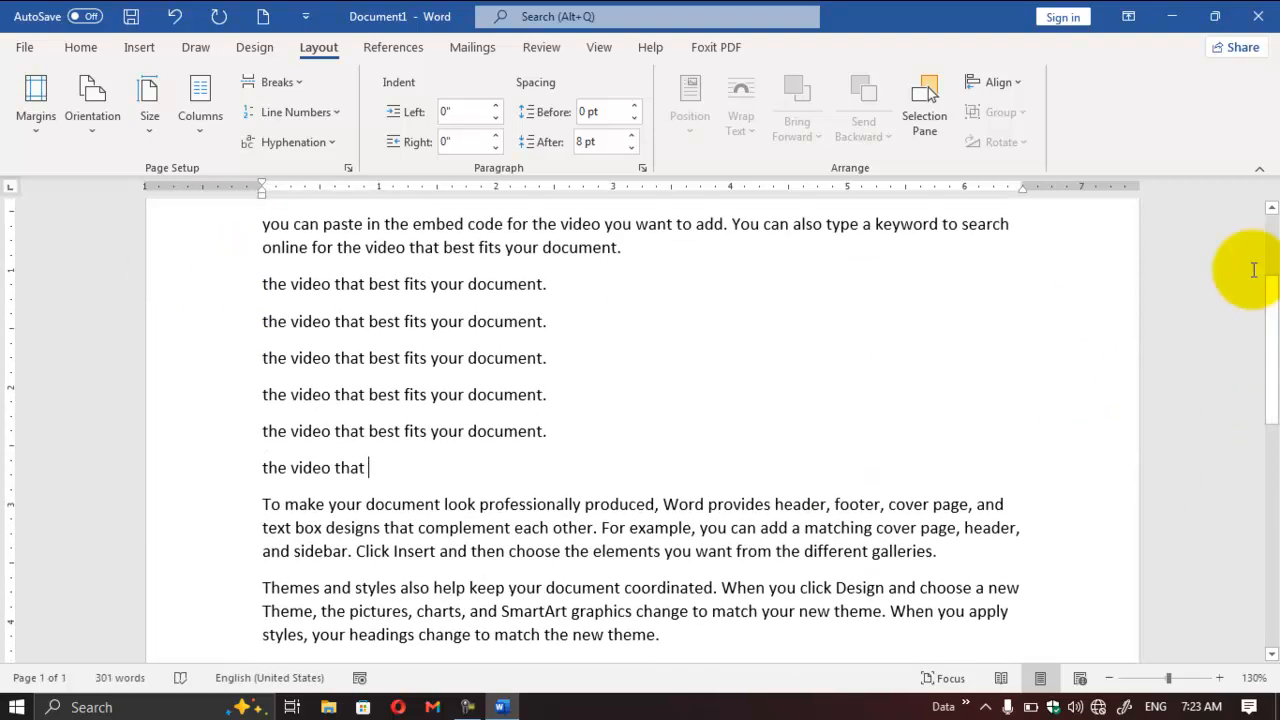
Step: Delete the remaining extra copies and the leftover words, keeping one "the video that best fits your document." line with an empty paragraph below
left_click(249, 465)
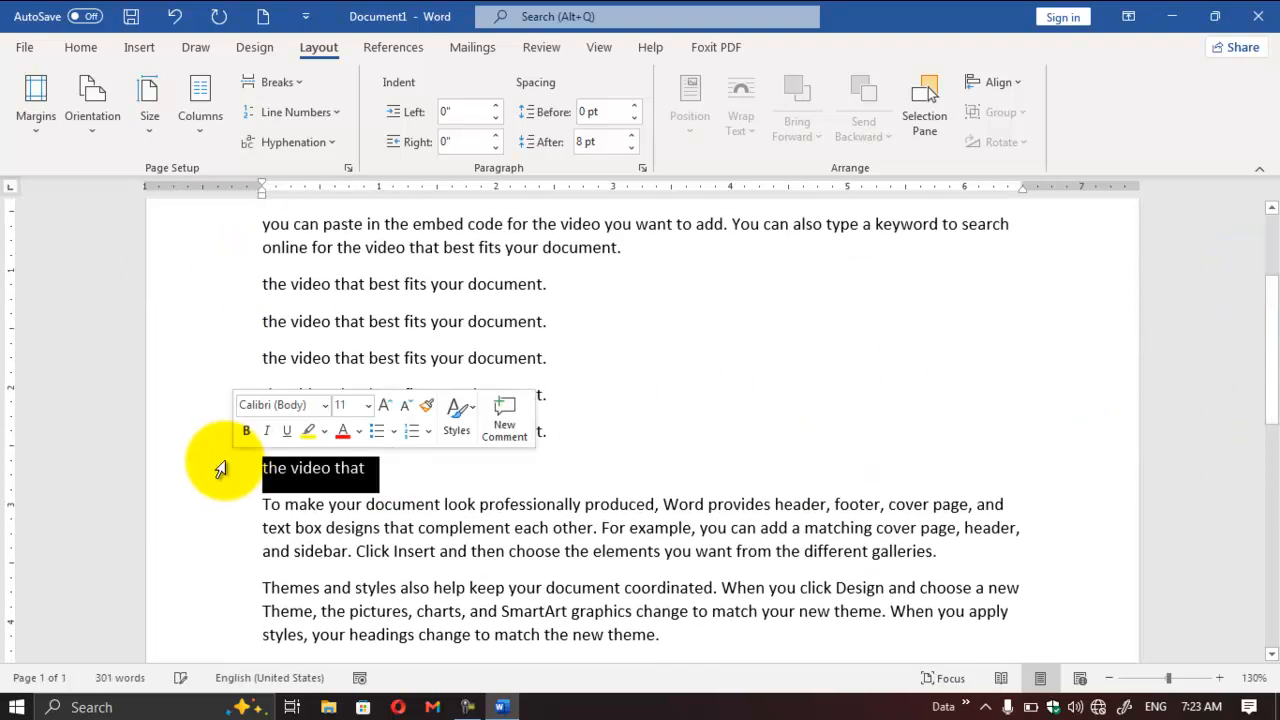
key("ctrl+BackSpace")
key("ctrl+BackSpace")
key("ctrl+BackSpace")
key("ctrl+BackSpace")
key("ctrl+BackSpace")
key("ctrl+BackSpace")
key("ctrl+BackSpace")
key("ctrl+BackSpace")
key("ctrl+BackSpace")
key("ctrl+BackSpace")
key("ctrl+BackSpace")
key("ctrl+BackSpace")
key("ctrl+BackSpace")
key("ctrl+BackSpace")
key("ctrl+BackSpace")
key("ctrl+BackSpace")
key("ctrl+BackSpace")
key("ctrl+BackSpace")
key("ctrl+BackSpace")
key("ctrl+BackSpace")
key("ctrl+BackSpace")
key("ctrl+BackSpace")
key("ctrl+BackSpace")
key("ctrl+BackSpace")
key("ctrl+BackSpace")
key("ctrl+BackSpace")
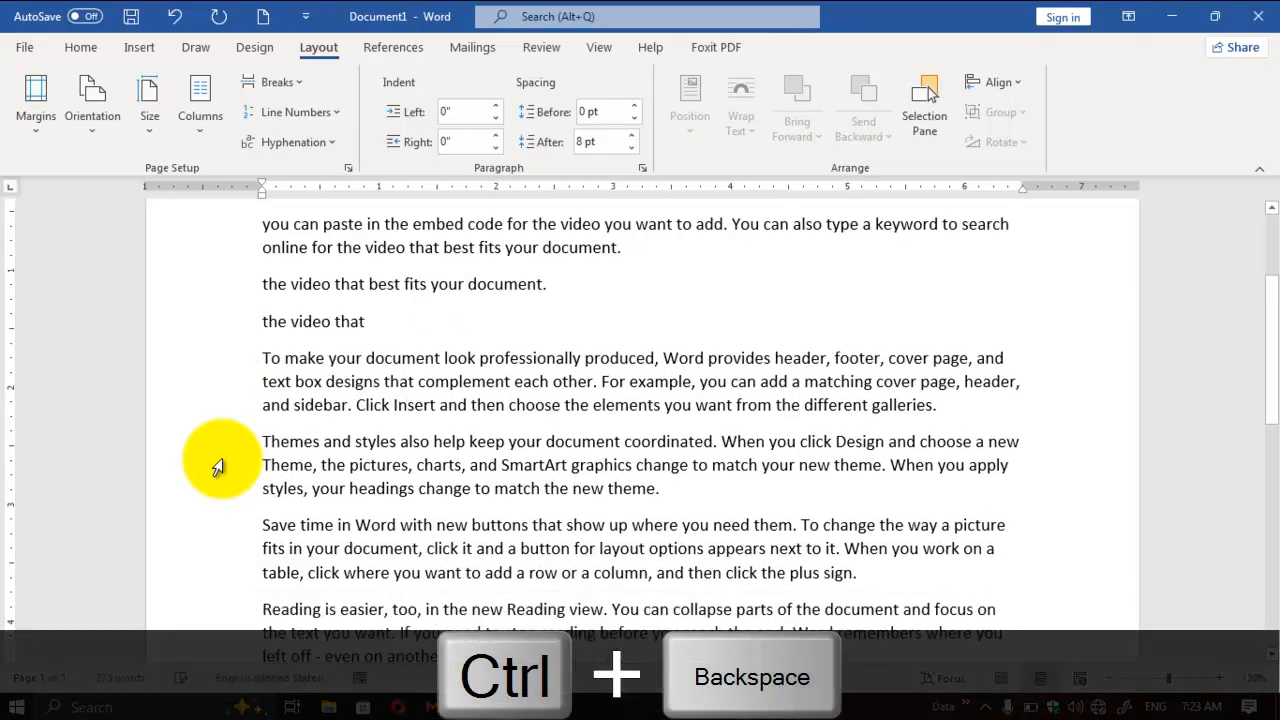
key("ctrl+BackSpace")
key("ctrl+BackSpace")
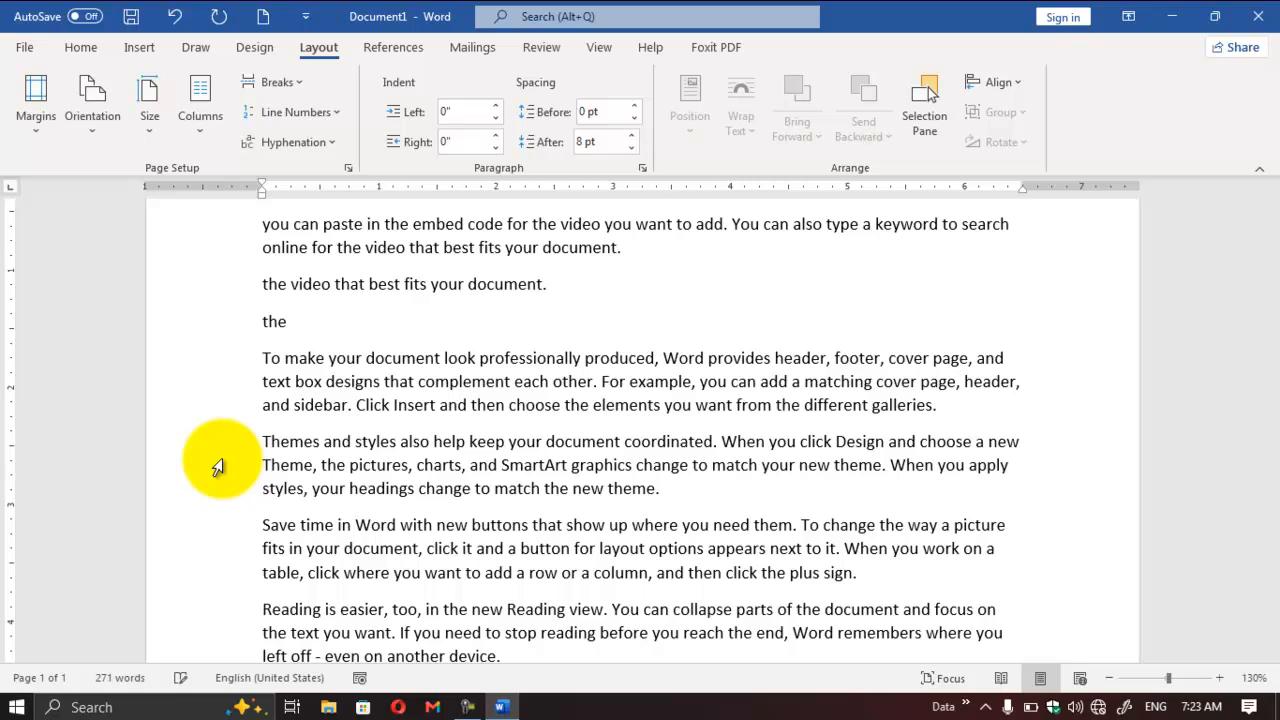
key("ctrl+BackSpace")
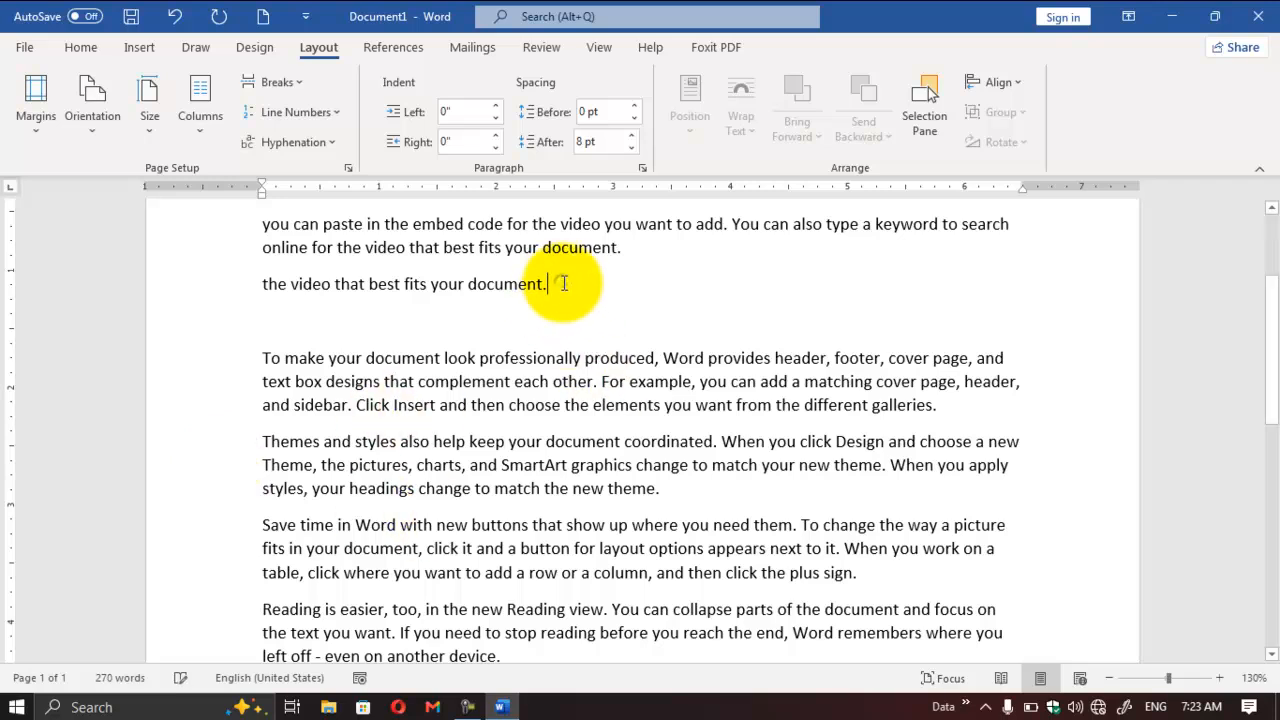
Step: Move the word "fits" from the single video line to before "the elements" in the "To make your document" paragraph by cutting and pasting
double_click(415, 285)
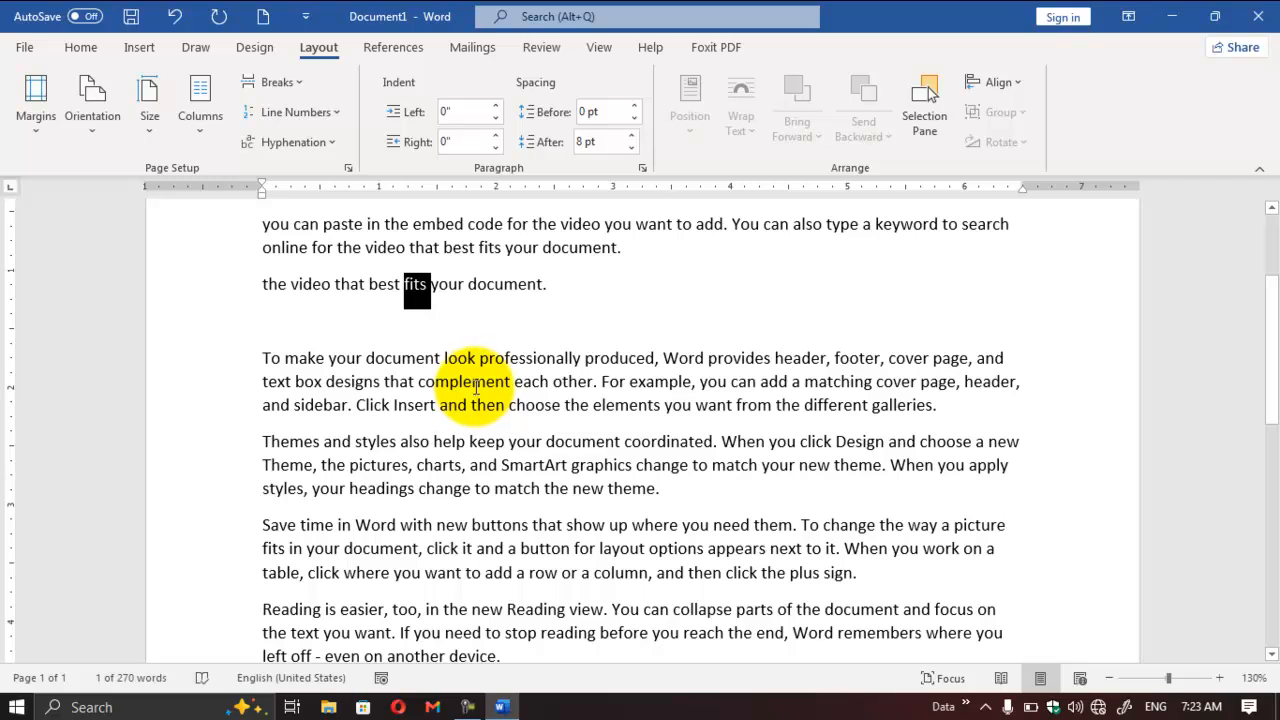
key("ctrl+x")
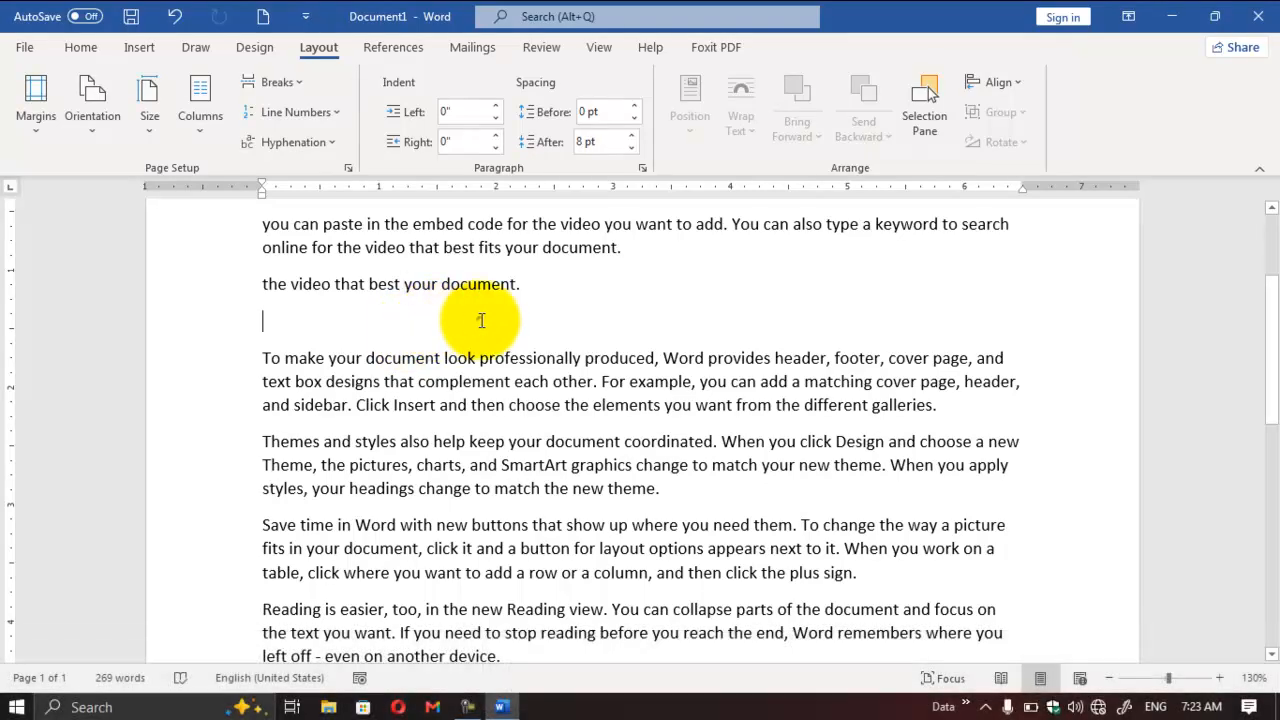
left_click(481, 320)
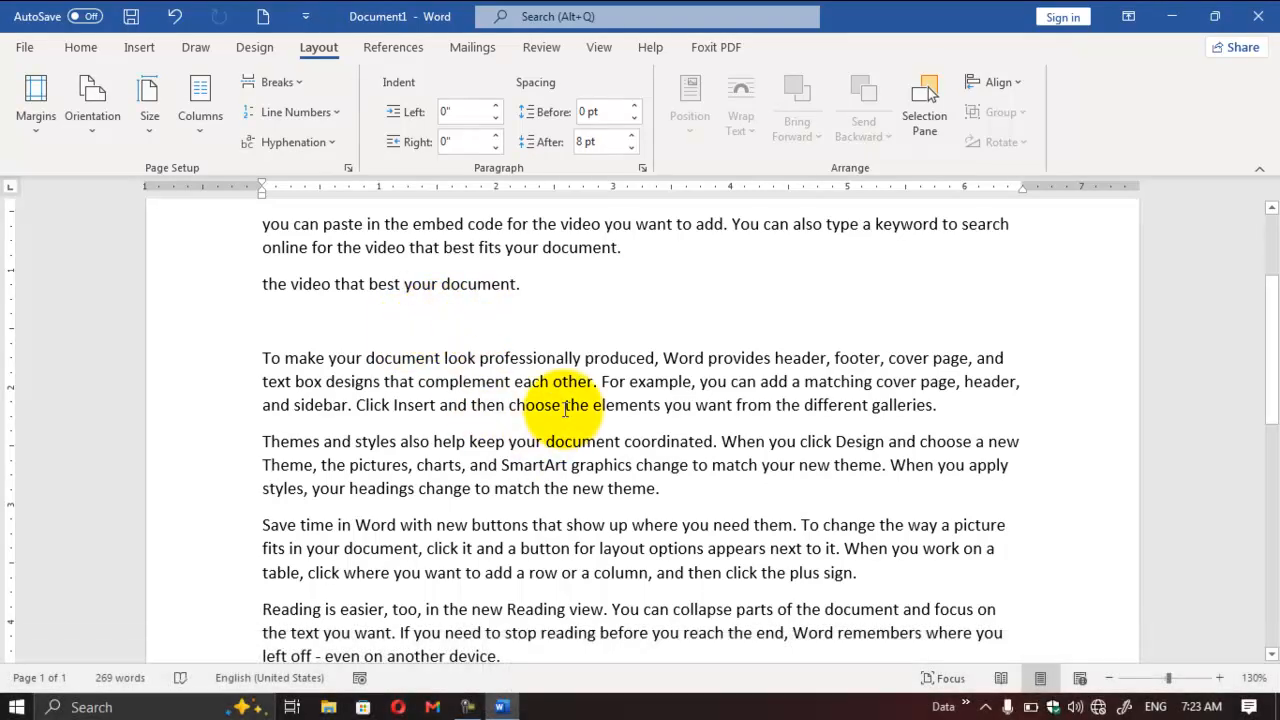
key("ctrl+v")
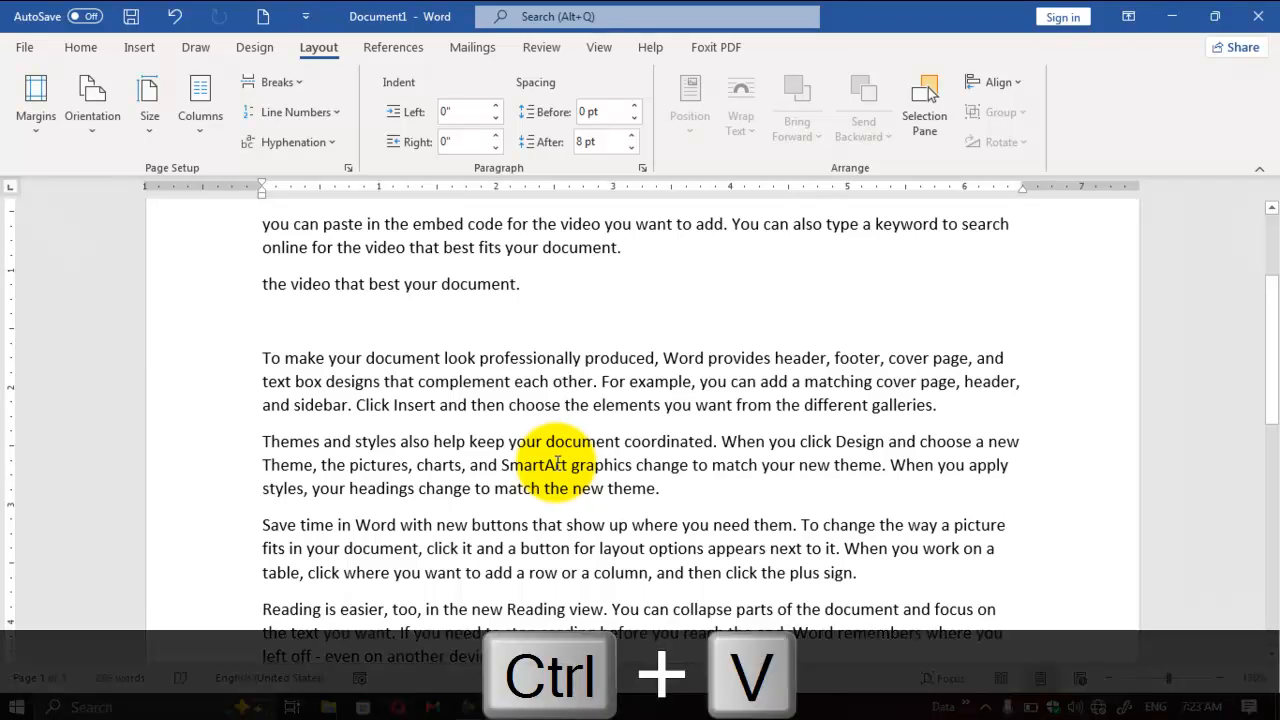
key("ctrl+v")
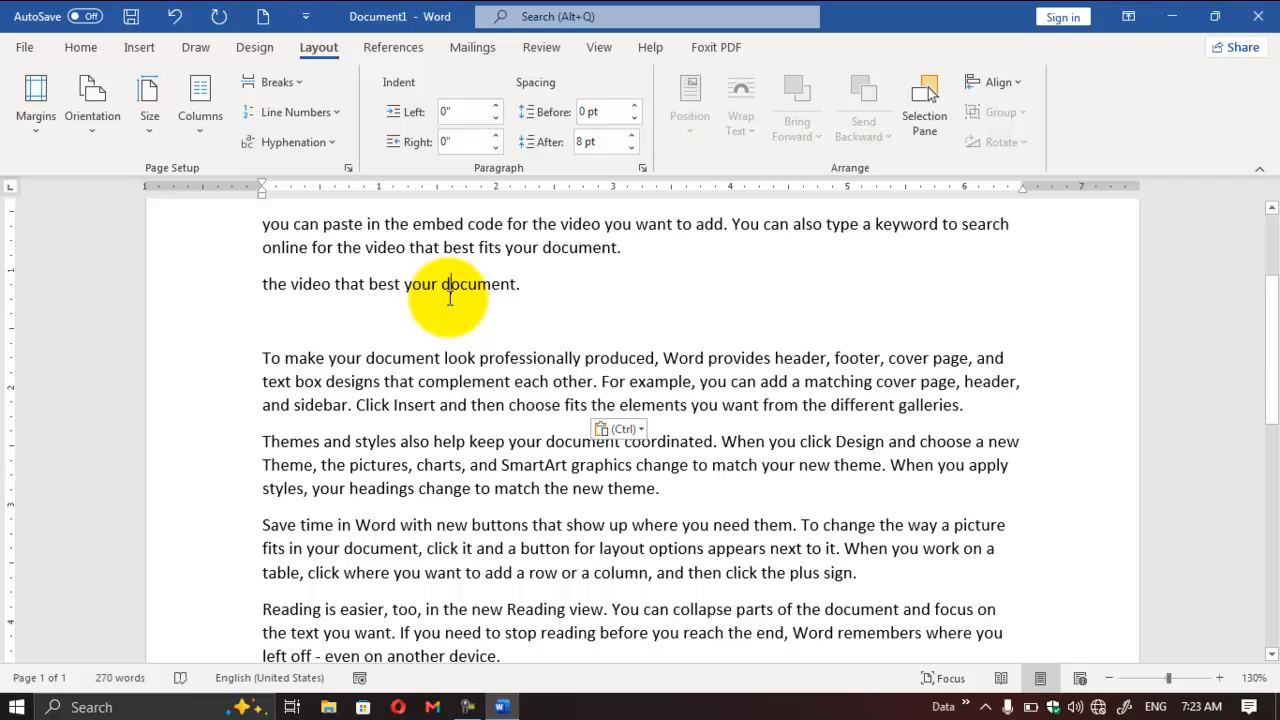
Step: Make the whole "you can paste in the embed code" paragraph bold
left_click(470, 322)
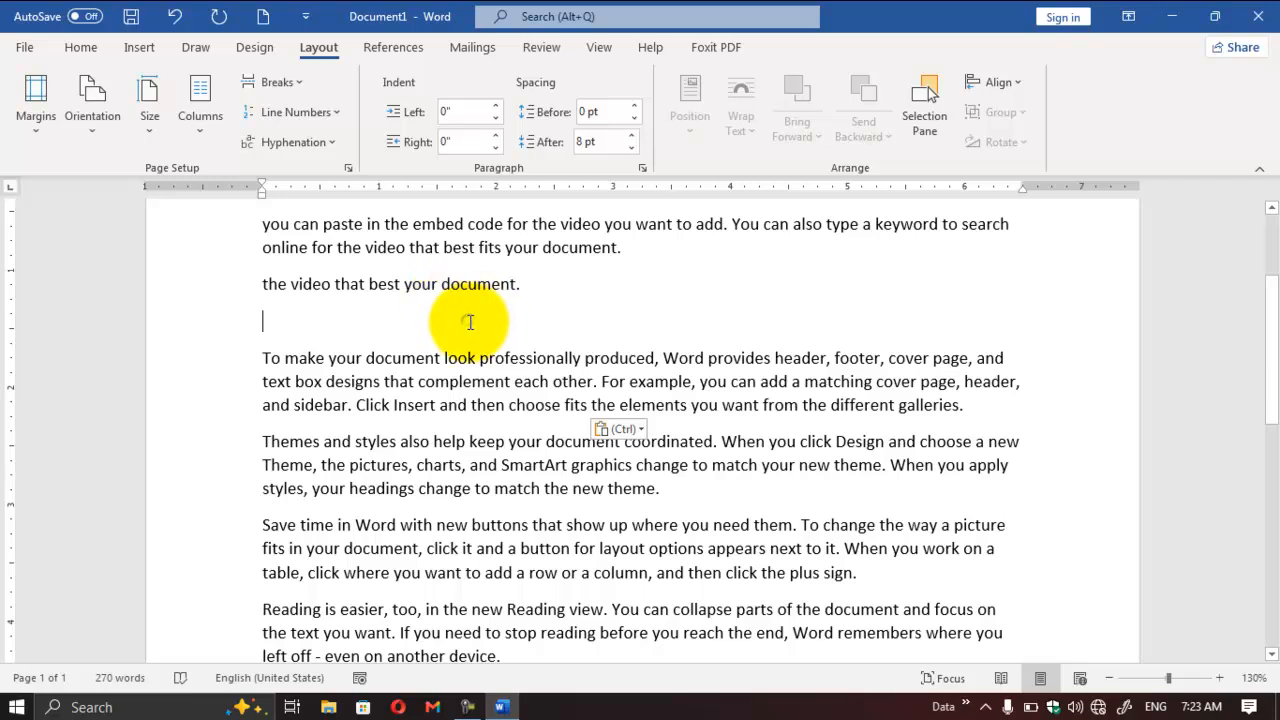
left_click(80, 48)
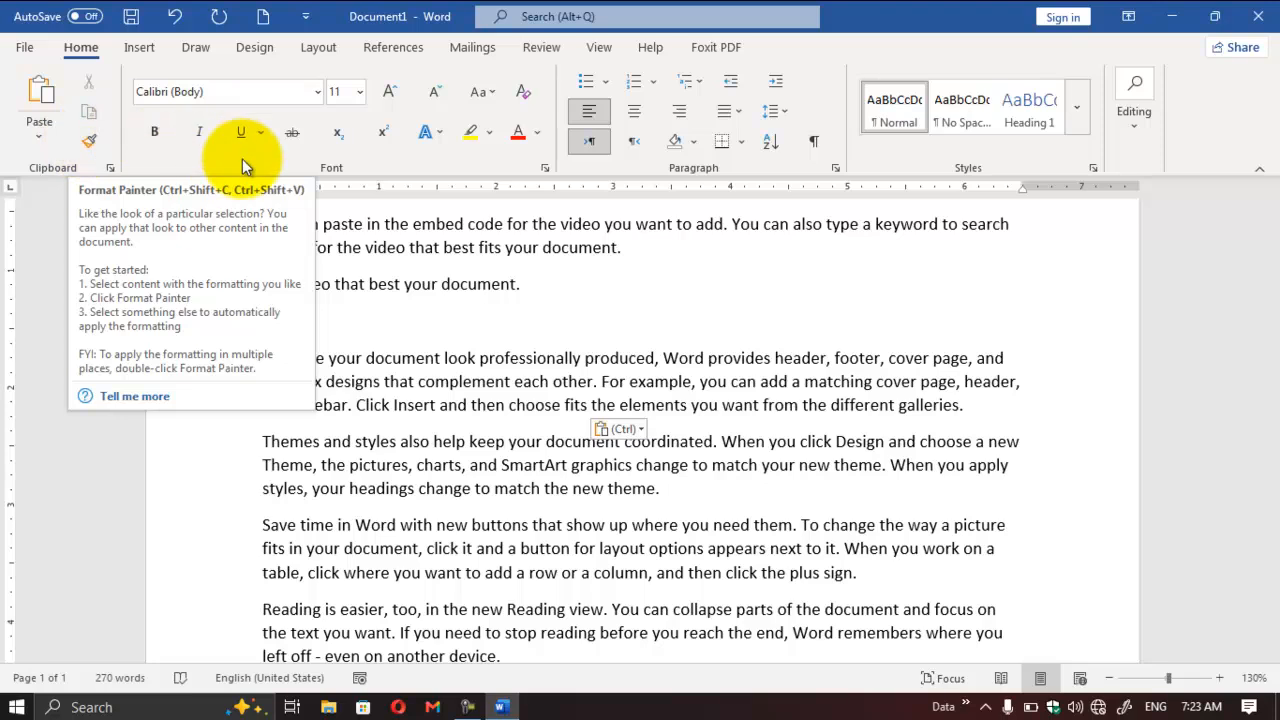
double_click(472, 286)
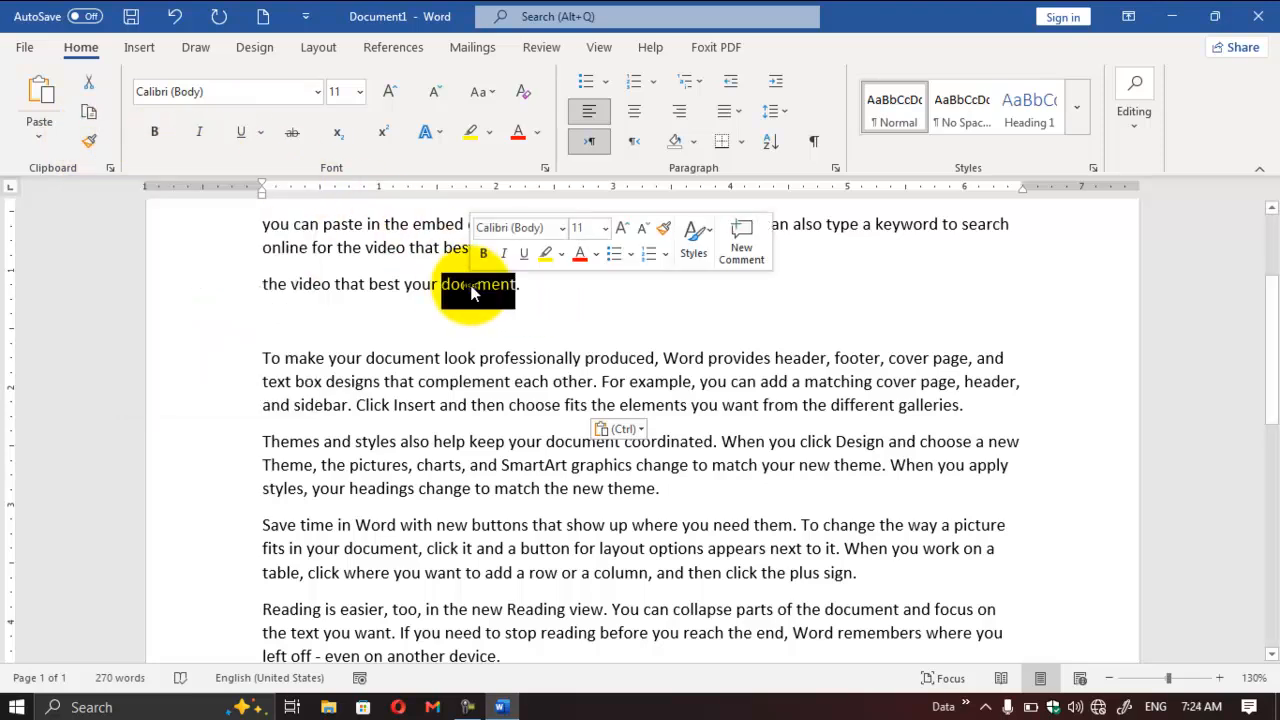
left_click(547, 288)
left_click_drag(622, 247, 260, 222)
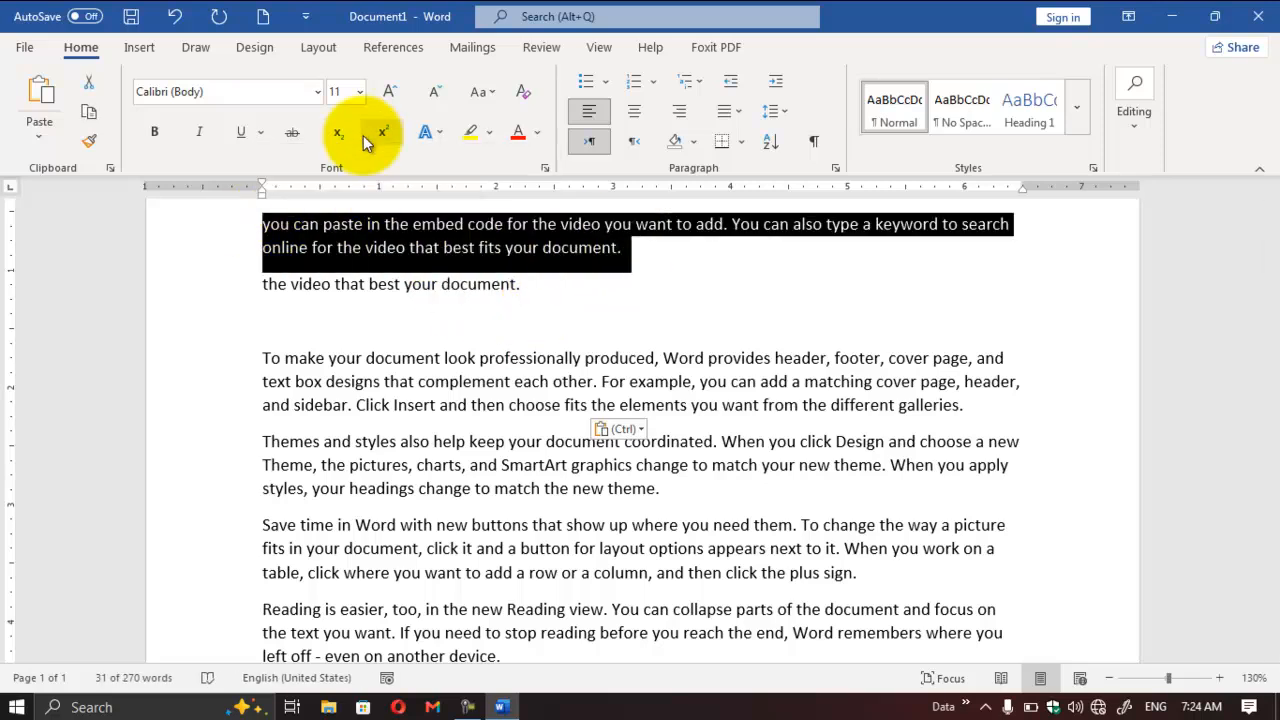
left_click(156, 131)
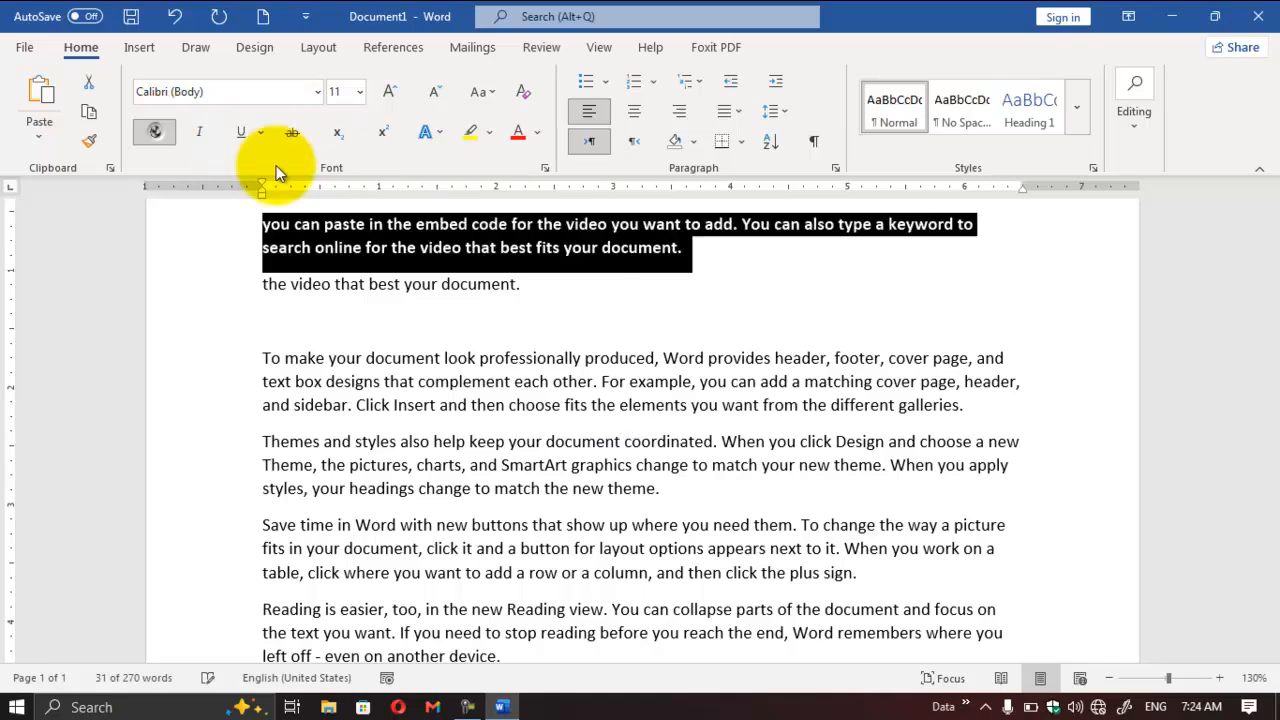
Step: Highlight the bold "you can paste in the embed code" paragraph in yellow and set its font colour to blue
left_click(490, 134)
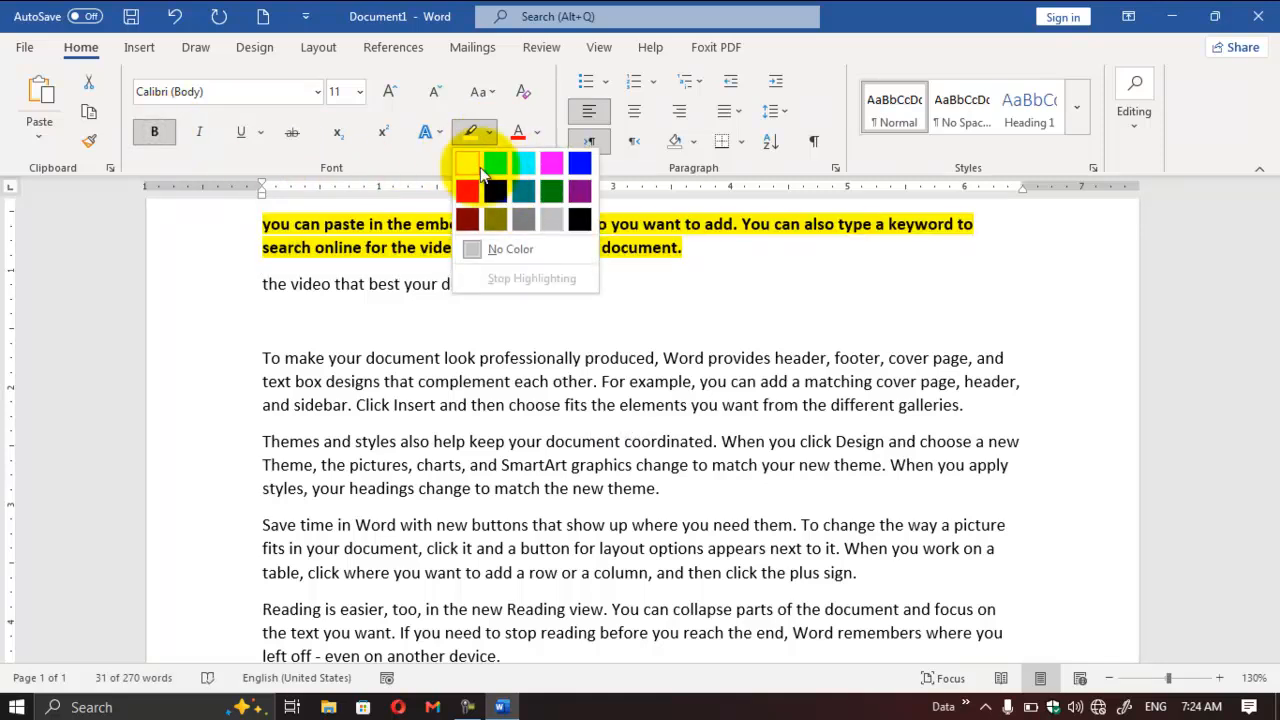
left_click(479, 168)
left_click(537, 133)
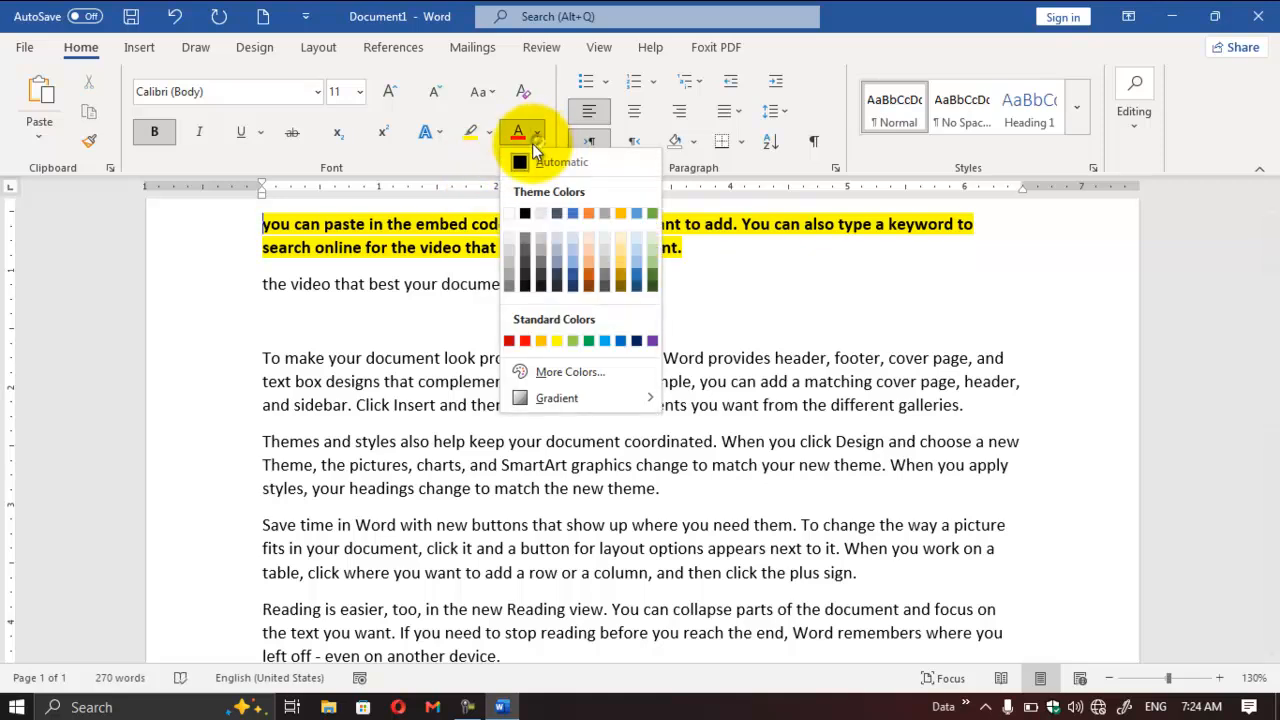
left_click(566, 212)
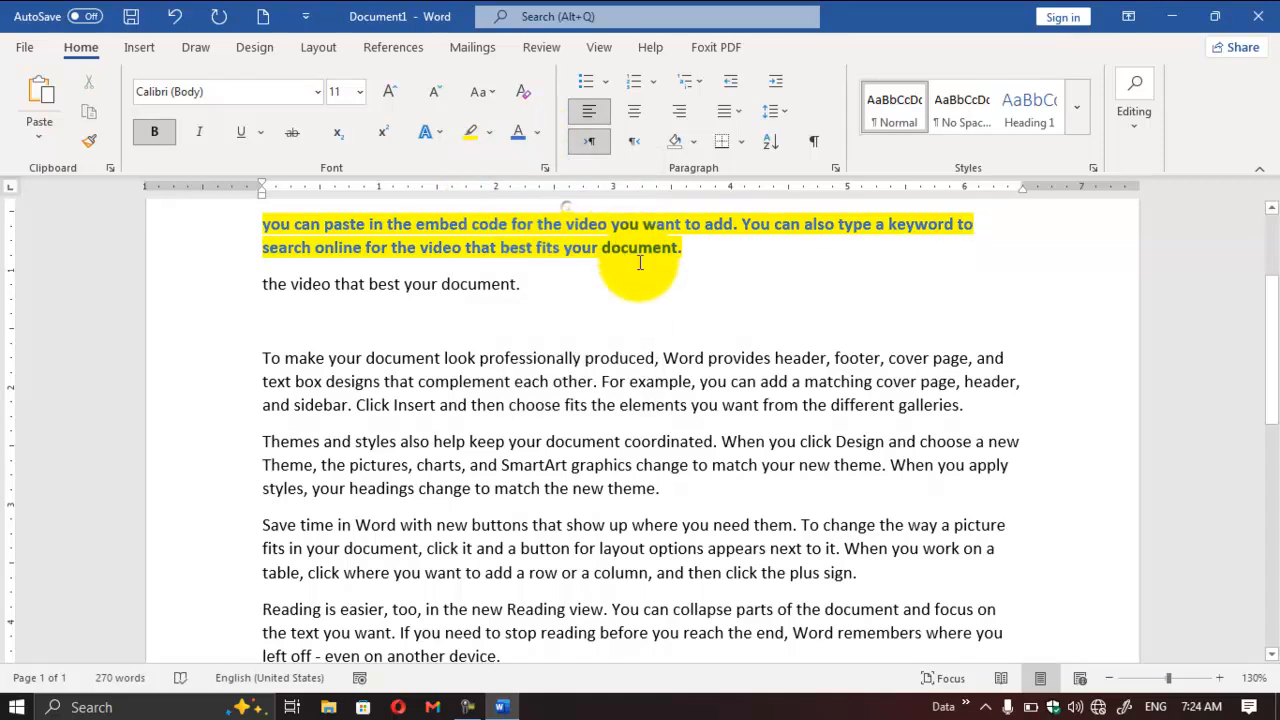
left_click_drag(689, 253, 208, 228)
left_click_drag(255, 441, 693, 506)
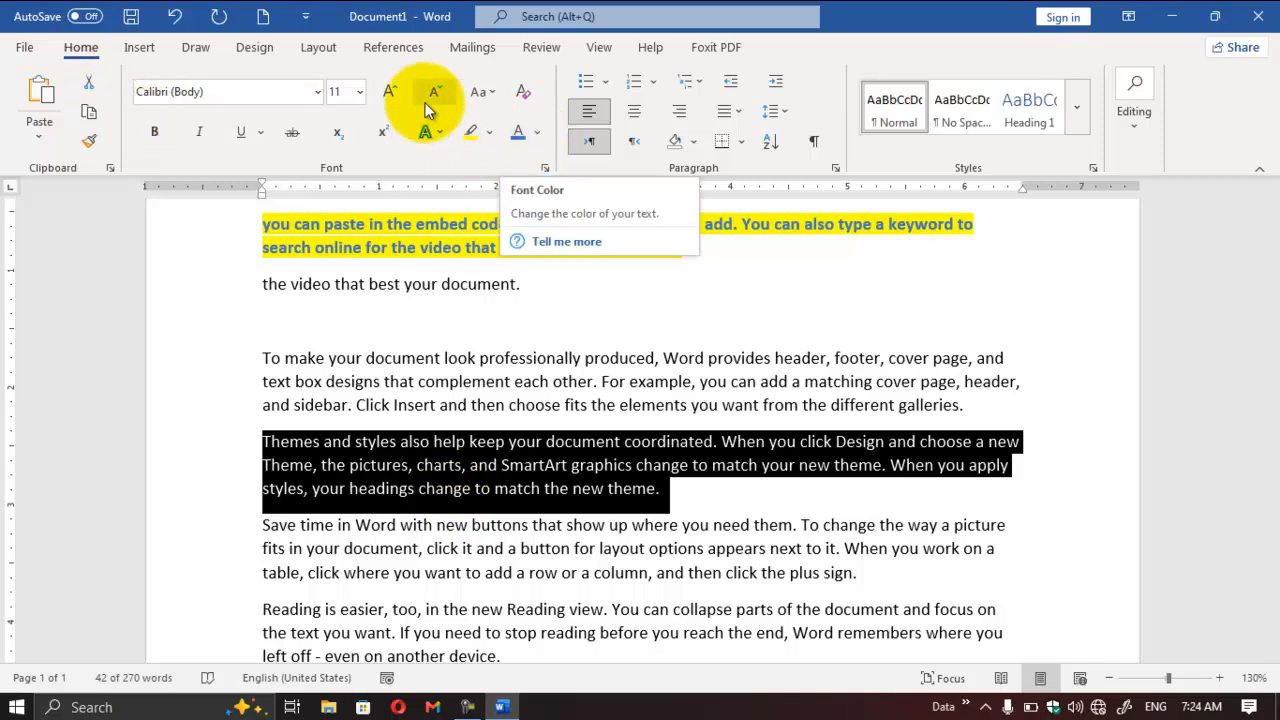
left_click(689, 486)
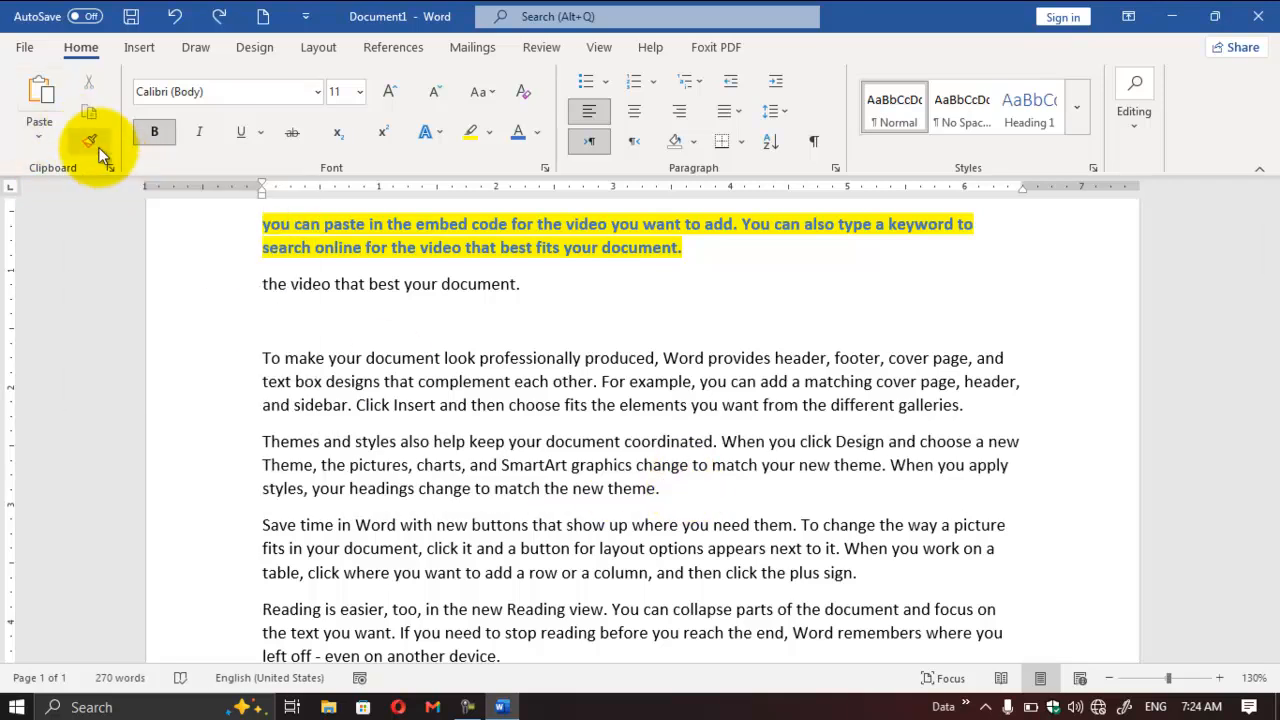
Step: Copy the formatting of the highlighted "you can paste in the embed code" paragraph onto the "Themes and styles" paragraph with Format Painter
left_click(698, 245)
left_click_drag(698, 245, 471, 224)
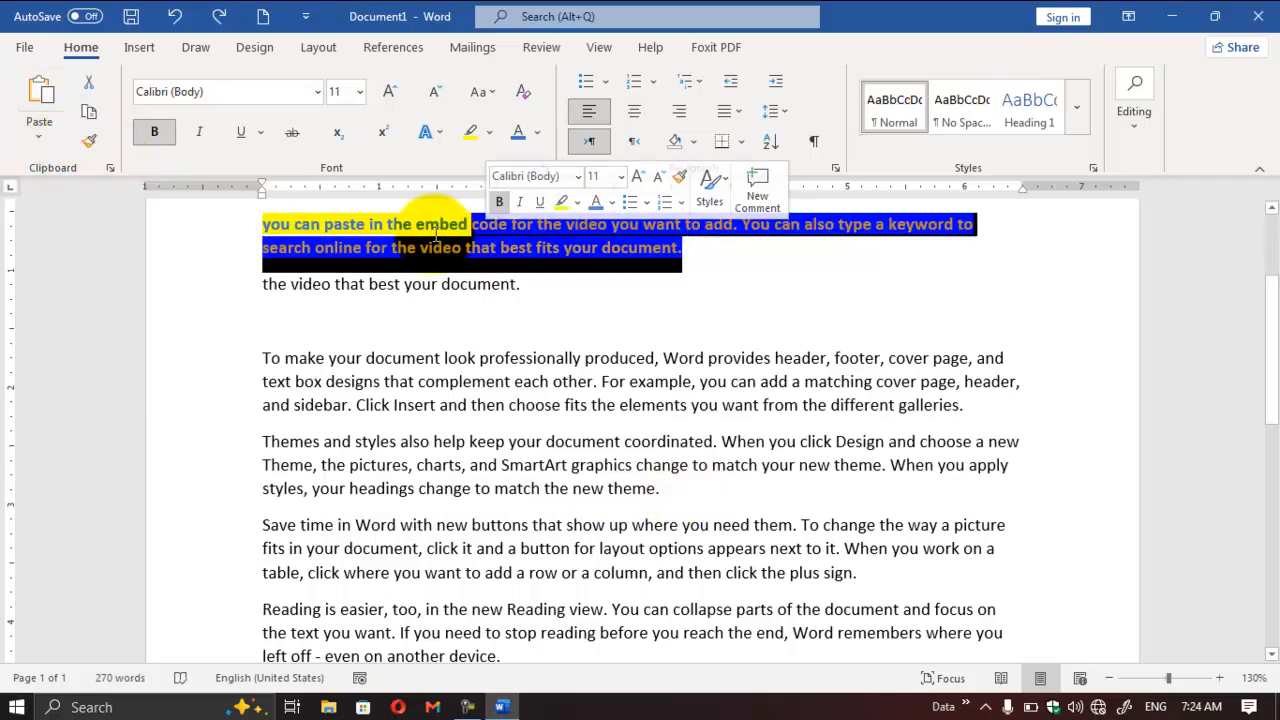
left_click(88, 143)
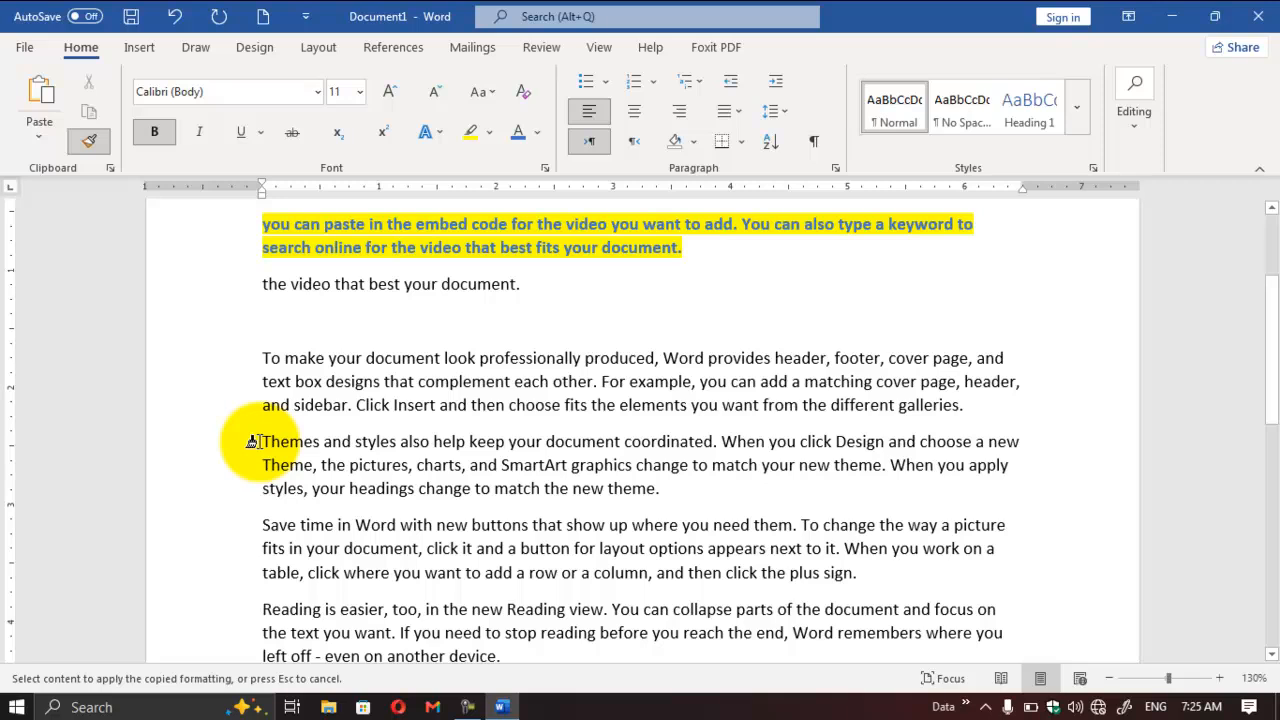
left_click_drag(264, 443, 662, 505)
left_click(584, 475)
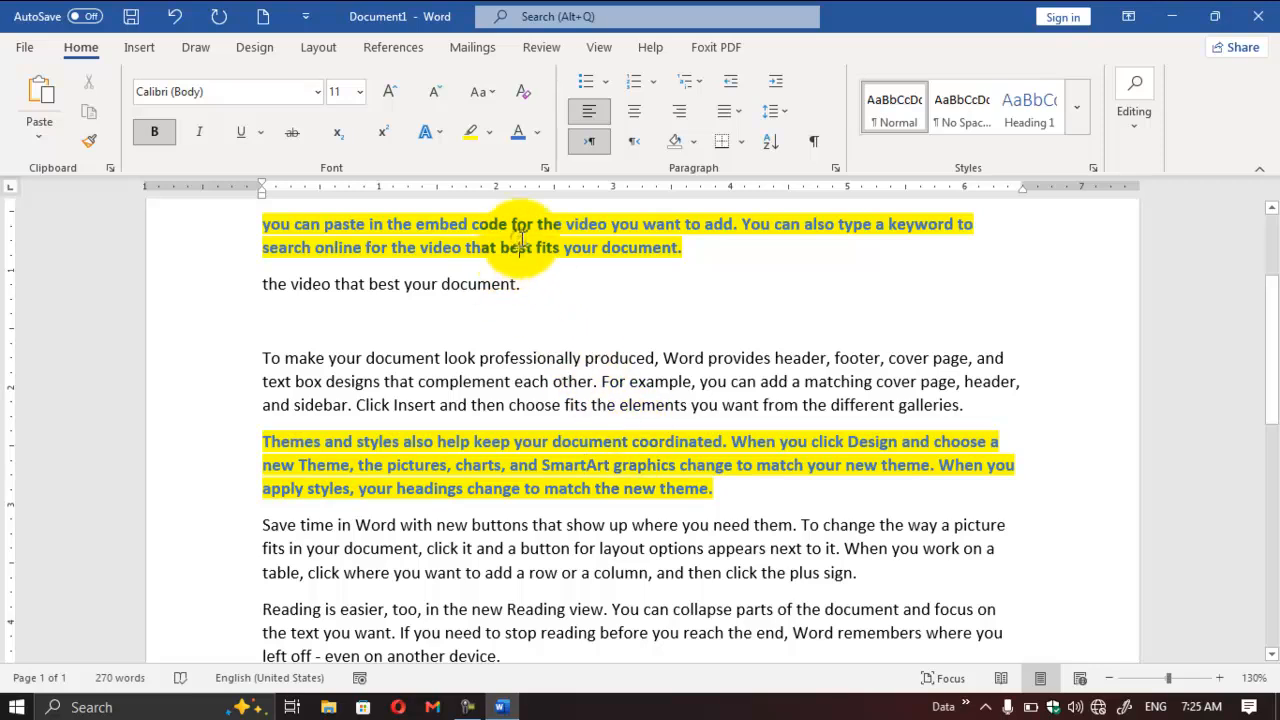
Step: Copy the plain formatting of the "To make your document" paragraph onto the "you can paste in the embed code" paragraph with Format Painter
left_click(538, 358)
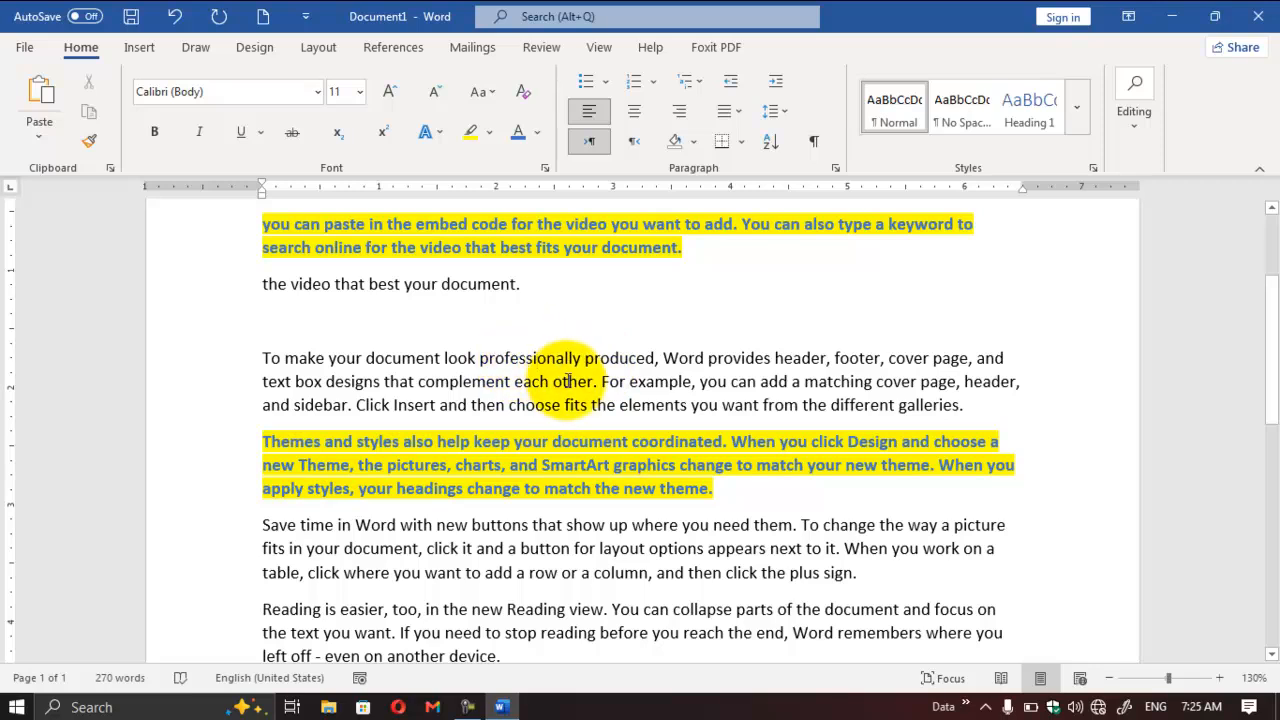
left_click(90, 149)
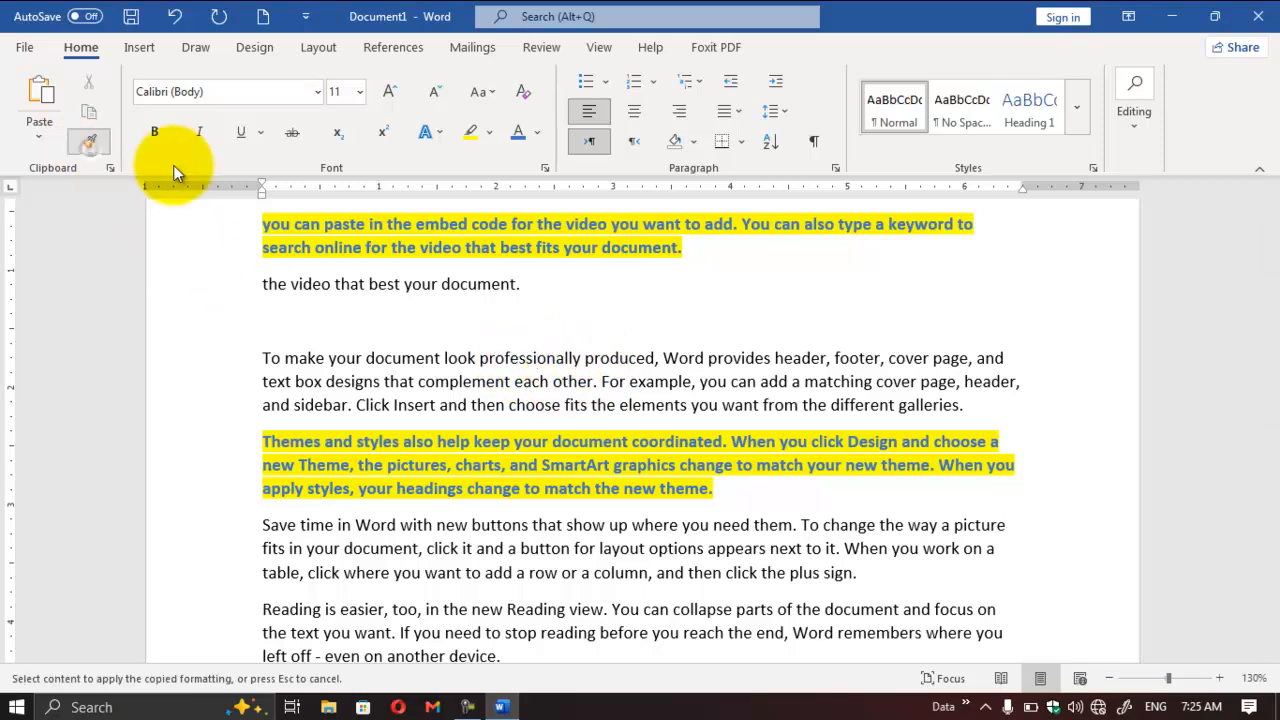
mouse_move(678, 251)
left_mouse_down()
mouse_move(357, 250)
mouse_move(231, 220)
left_mouse_up()
left_click(229, 296)
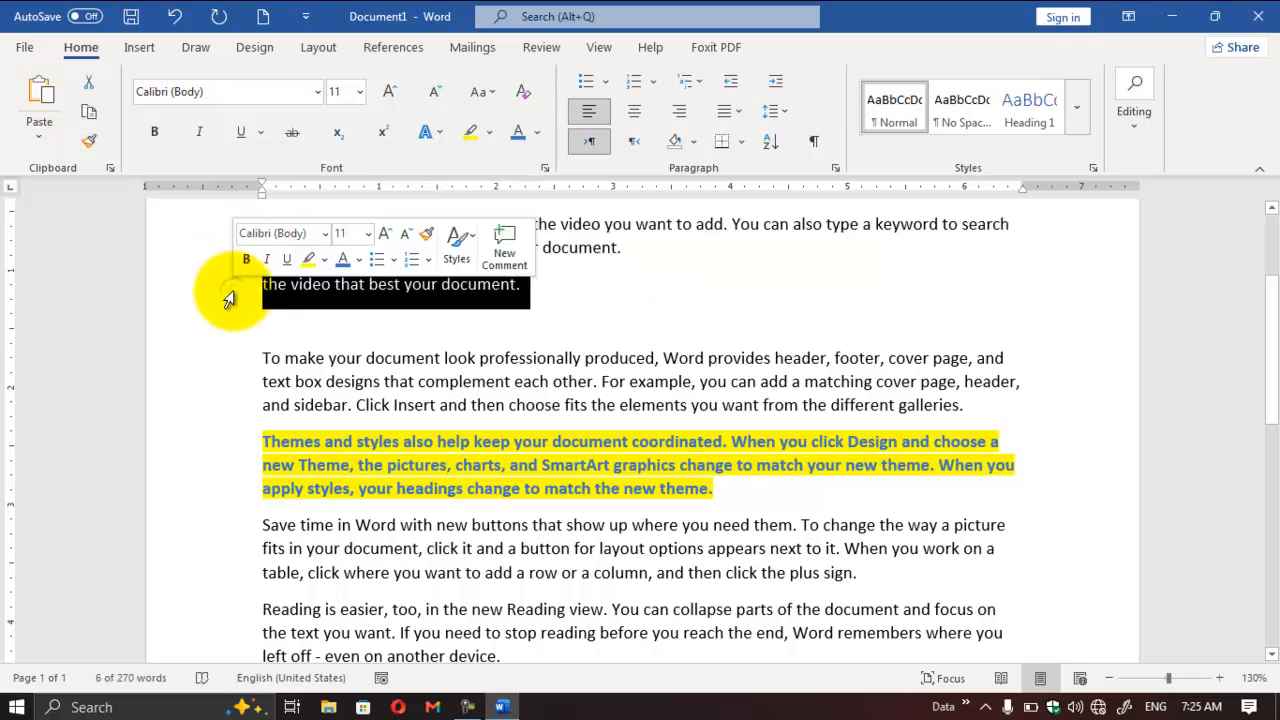
left_click(376, 284)
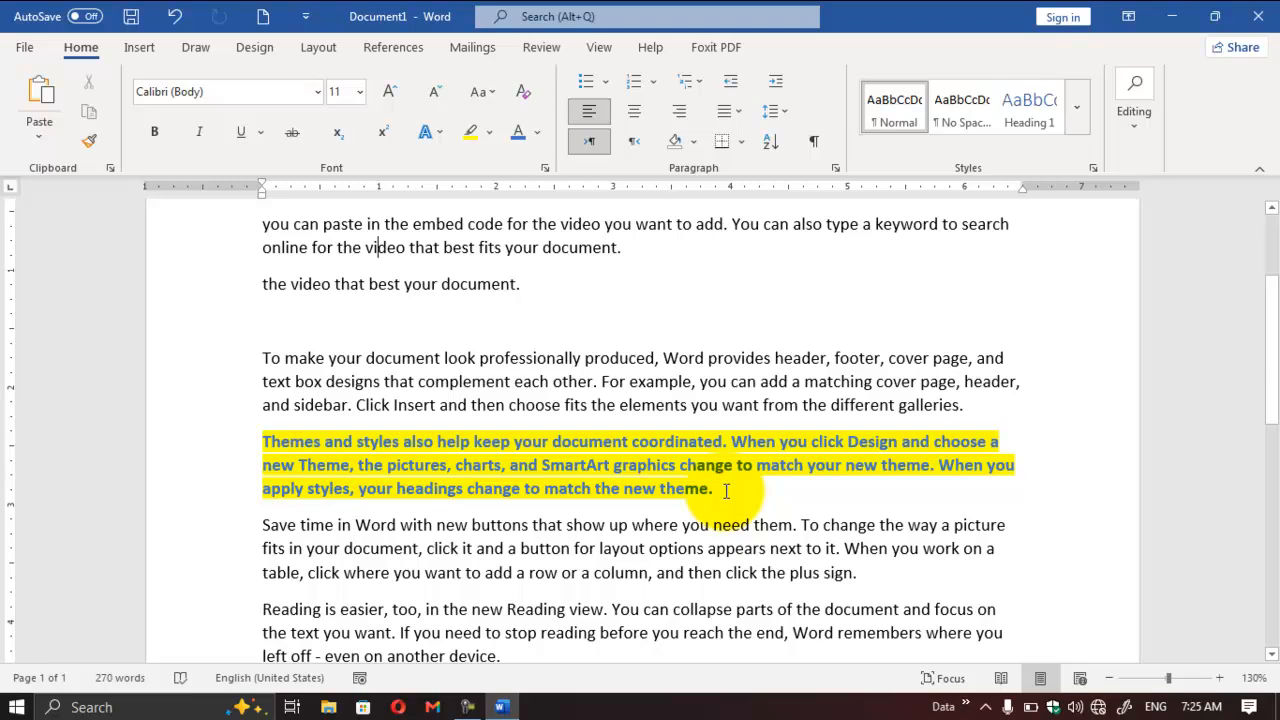
Step: Copy only the formatting of "to match the new theme." and apply it to the line "the video that best your document."
left_click_drag(713, 490, 524, 490)
key("ctrl+shift+c")
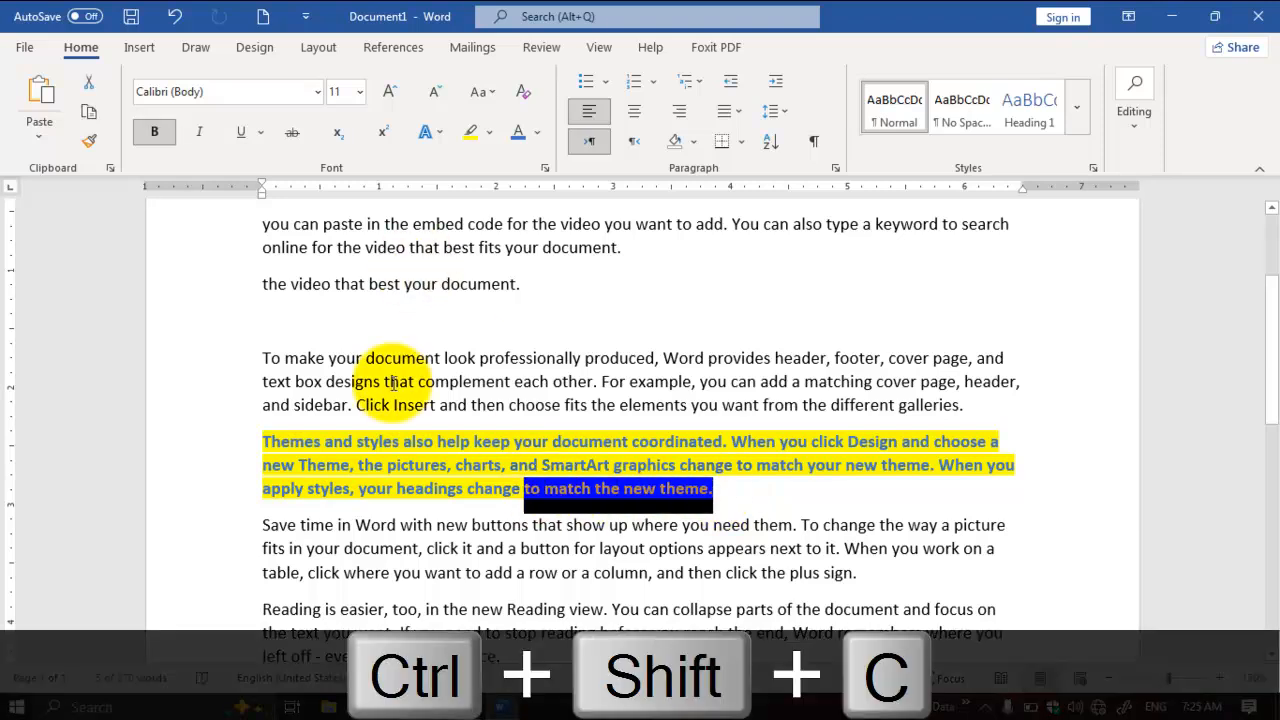
left_click_drag(538, 284, 223, 278)
key("ctrl+shift+v")
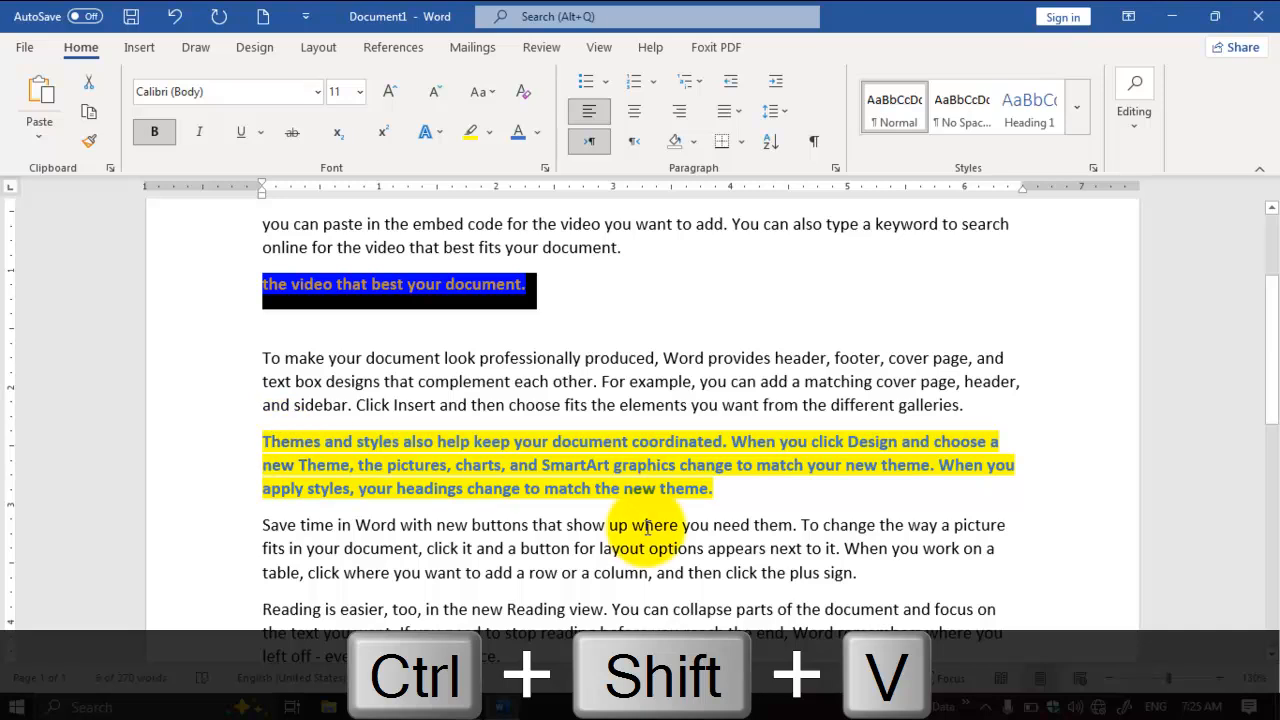
left_click(458, 392)
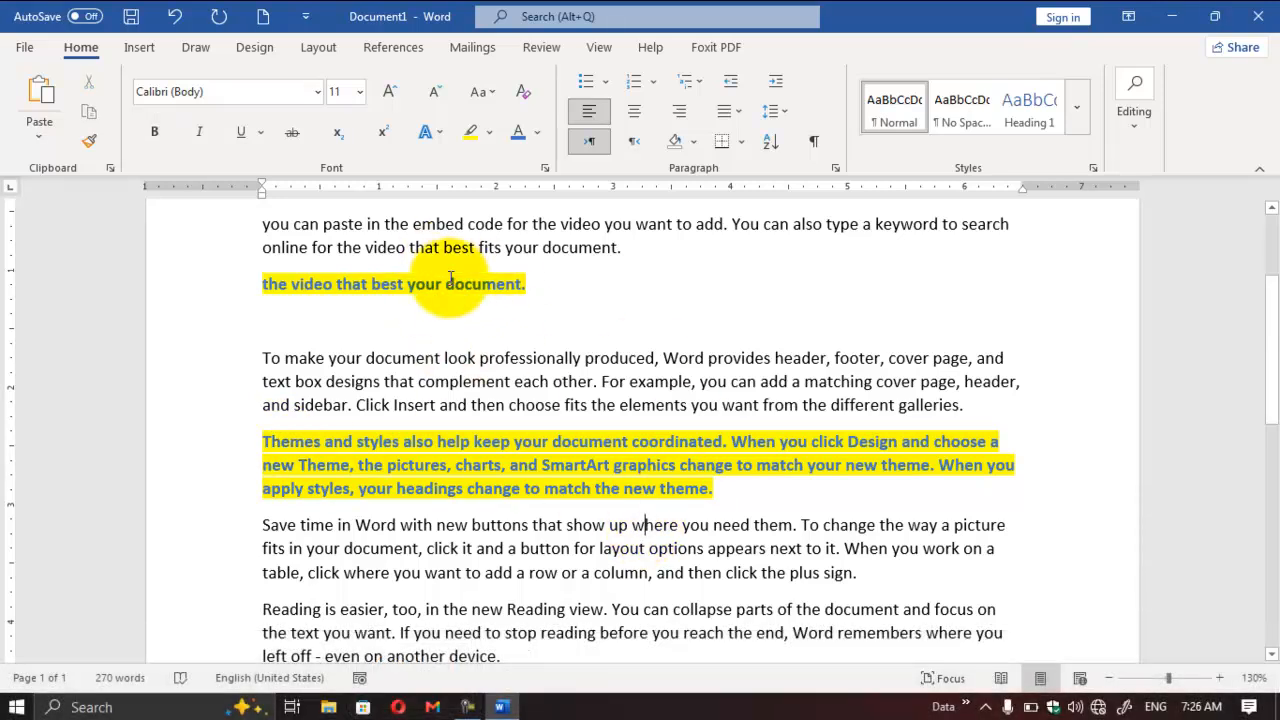
left_click(485, 381)
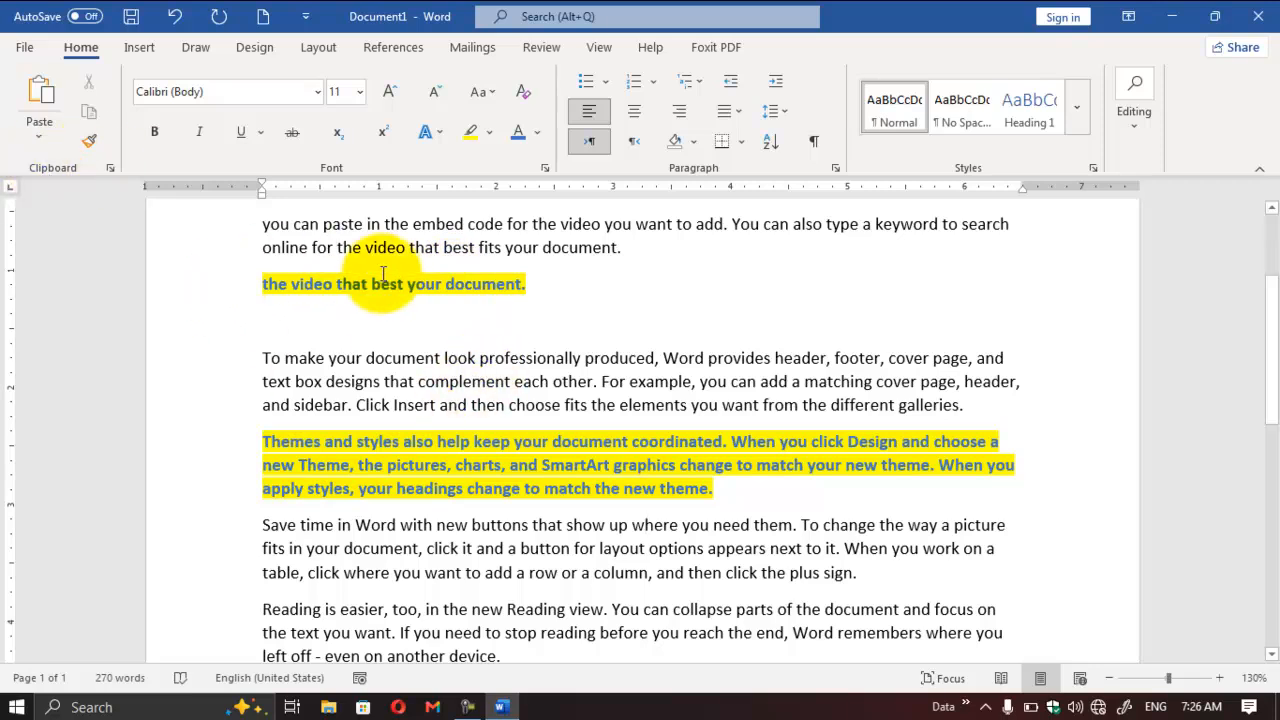